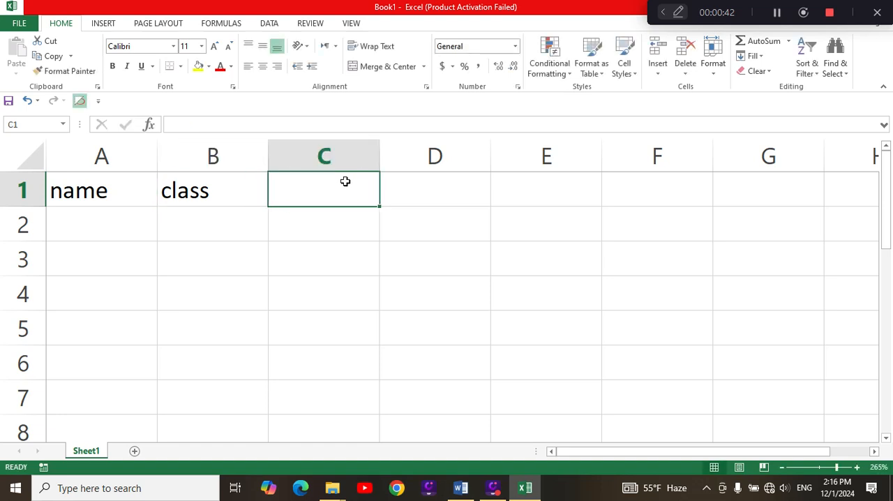
Enter the column header "numers" in cell C1.
text(numer )
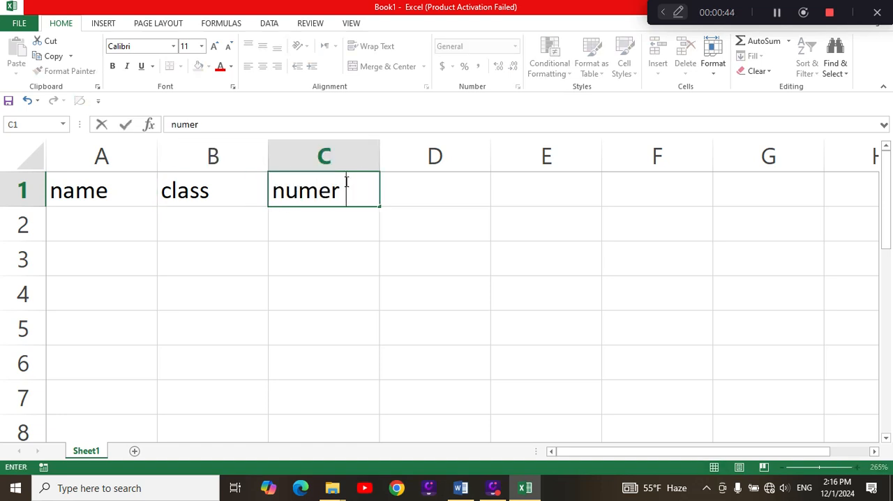
text(s)
click(417, 197)
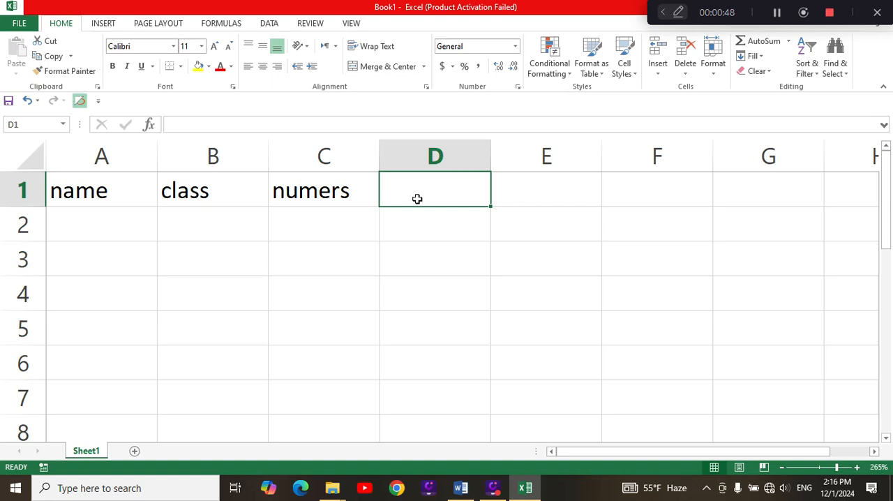
Enter the header "percetange" in cell D1 and autofit column D to its text.
text(pwer)
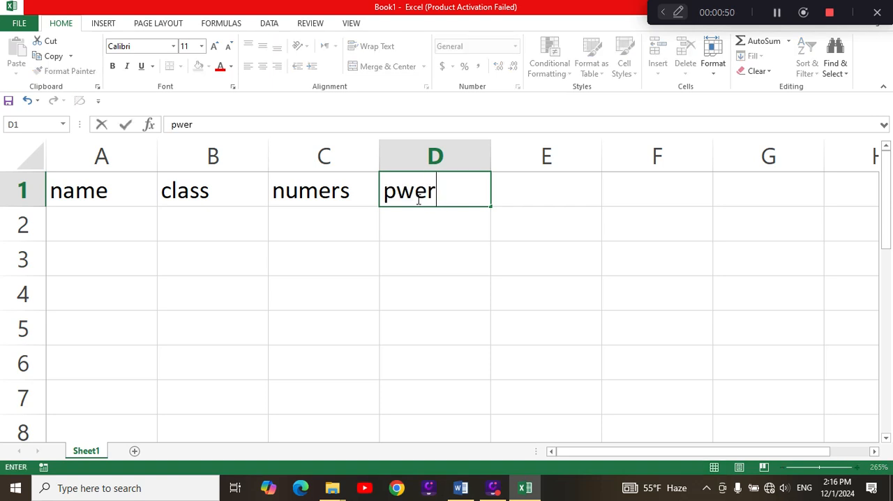
key(BackSpace)
key(BackSpace)
text(er)
key(BackSpace)
key(BackSpace)
key(BackSpace)
text(ercetan)
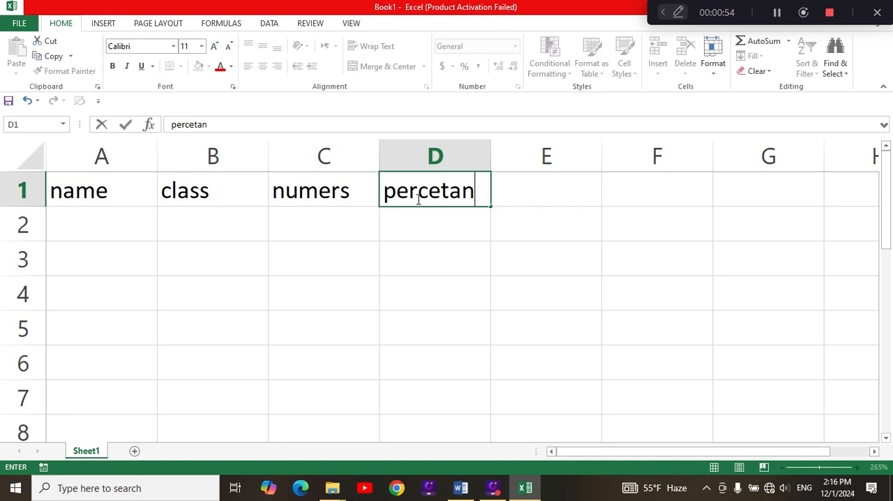
text(ge)
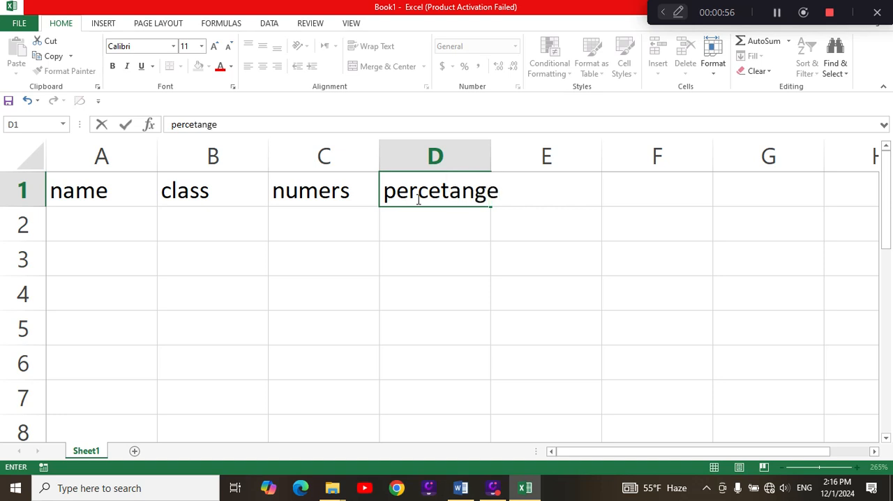
click(552, 269)
click(426, 176)
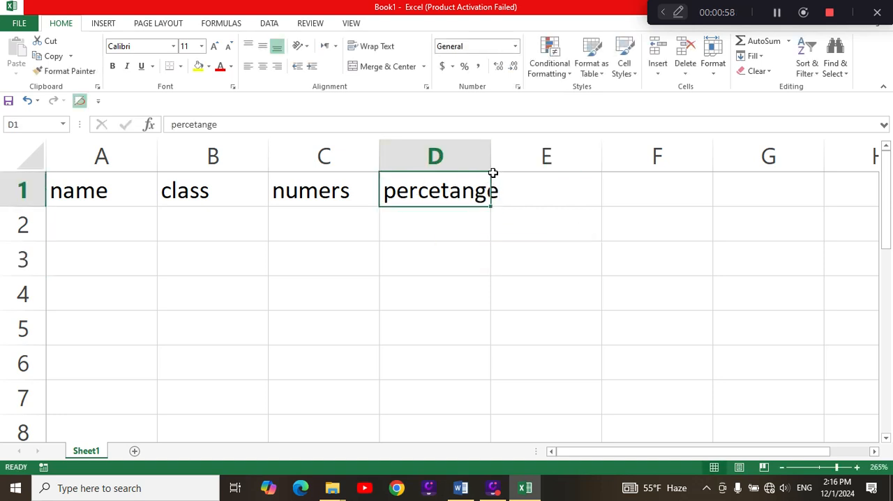
double_click(492, 172)
Enter the first student's name in A2 and fill the list of names down to A7.
click(137, 218)
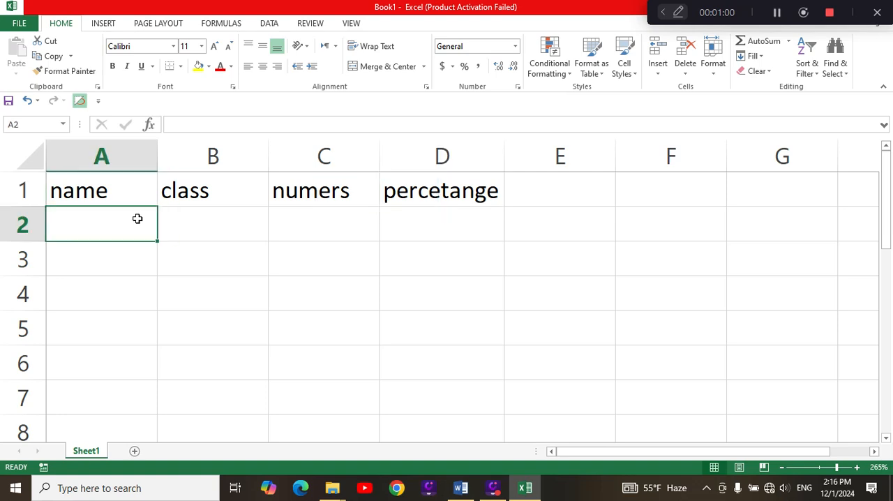
text(jan)
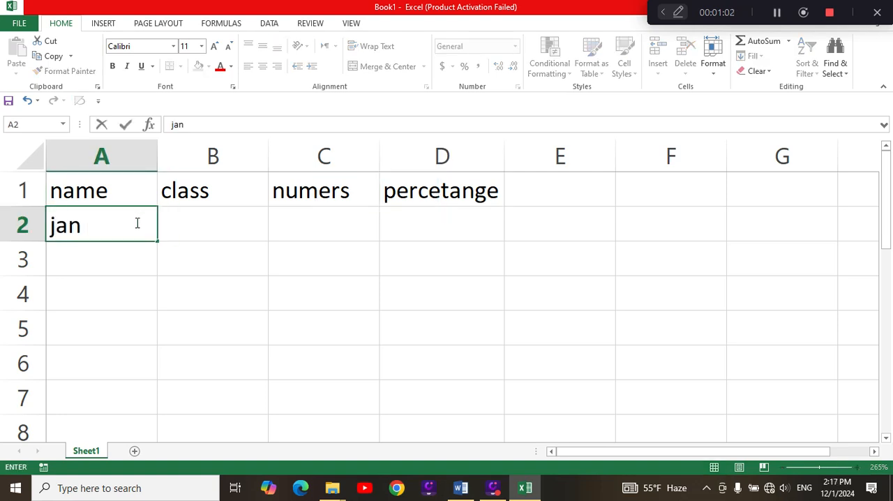
drag(158, 241, 128, 418)
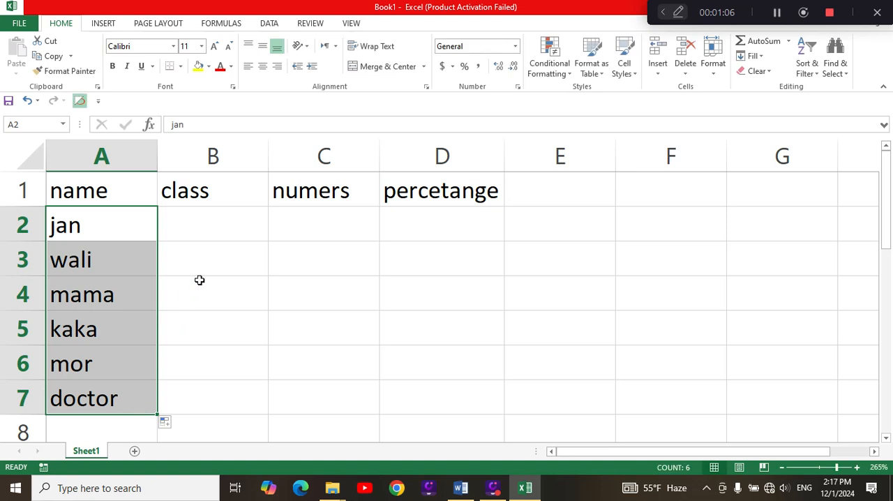
Enter "8th" in B2 and fill the class series down to B7.
click(222, 230)
text(8th)
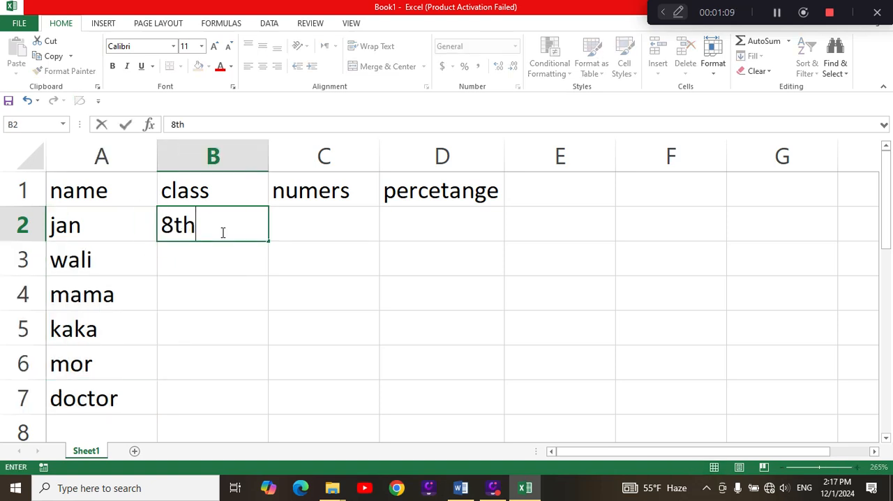
key(Return)
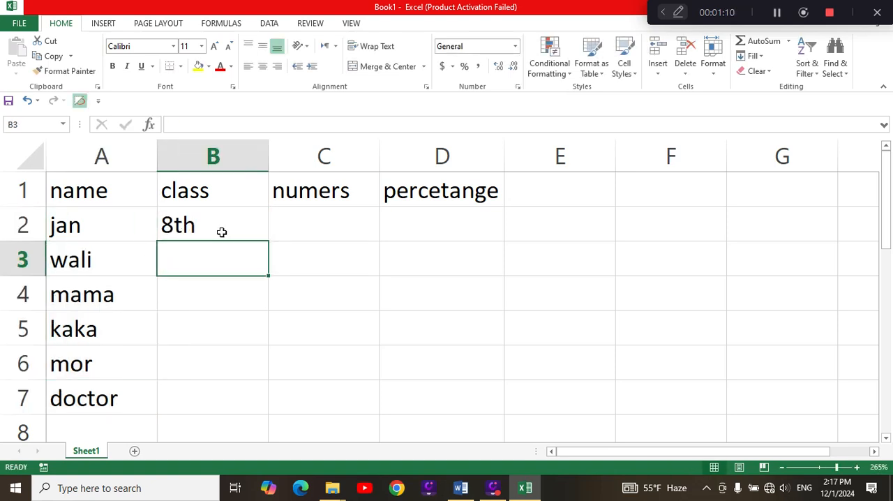
click(217, 222)
key(BackSpace)
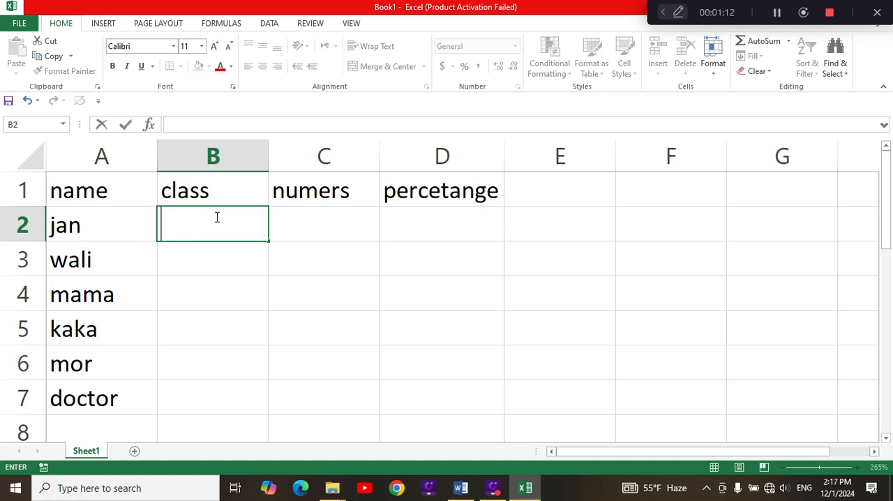
text(8tj)
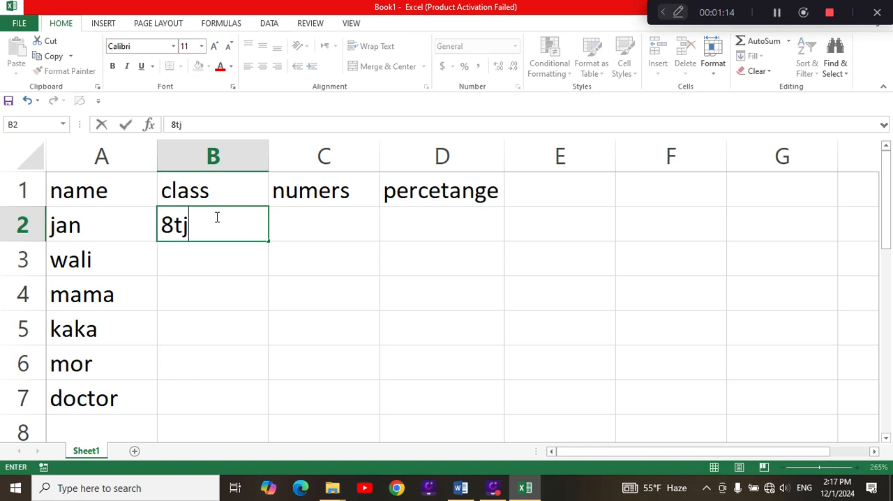
key(BackSpace)
text(h)
key(Return)
click(215, 217)
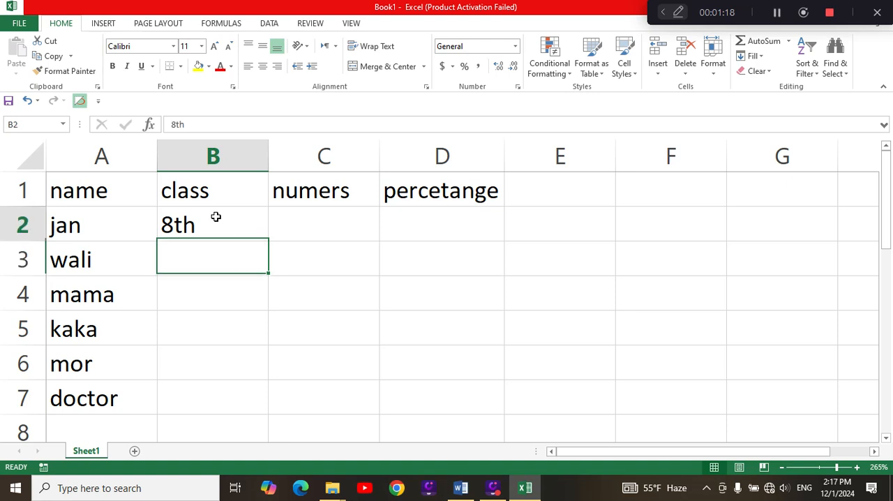
double_click(268, 241)
click(312, 305)
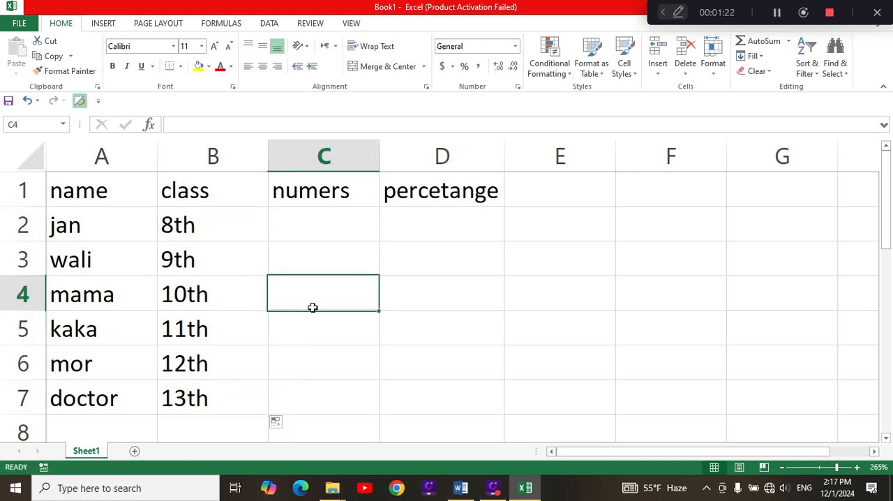
Enter the values 89, 59, 49, 99, 100 and 98 in cells C2 through C7.
click(331, 236)
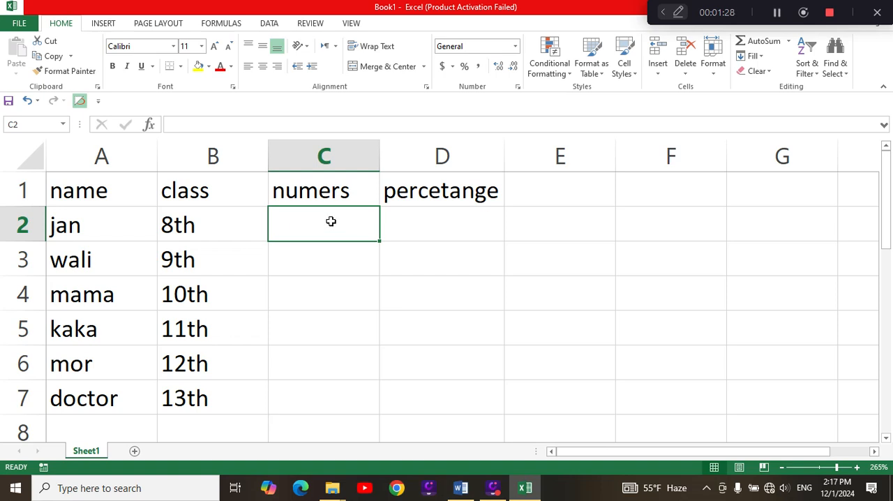
text(89)
key(Return)
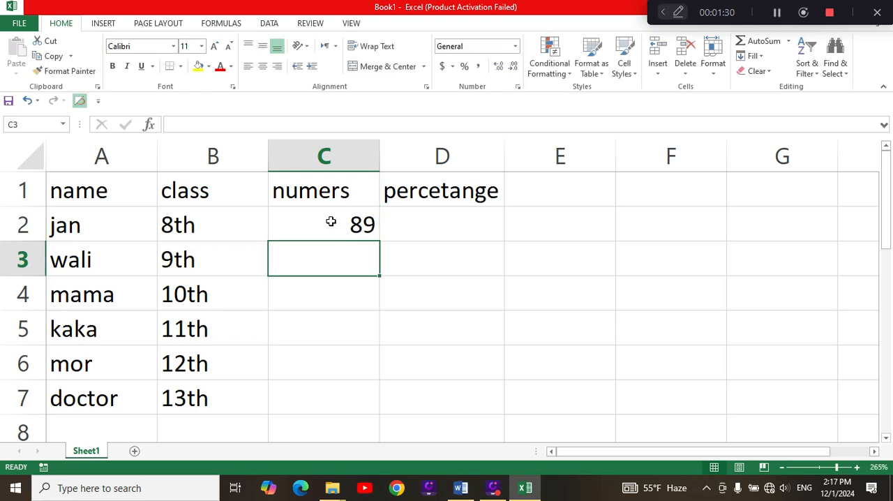
text(59)
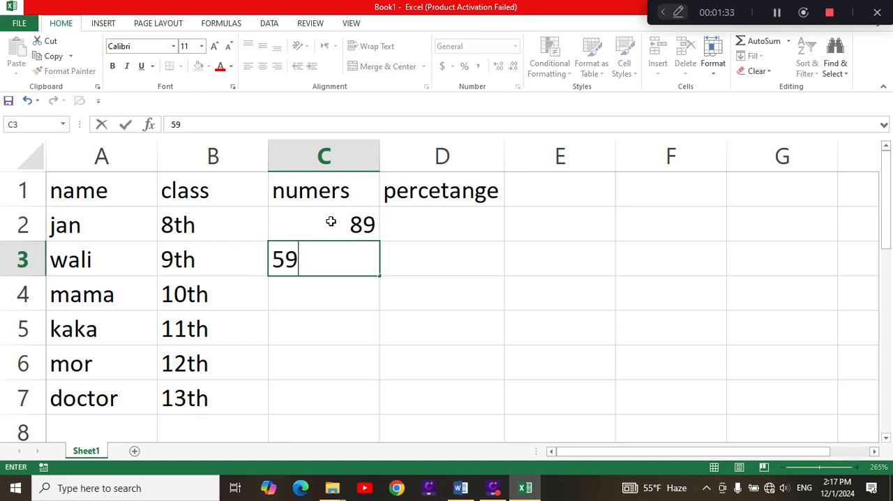
key(Return)
text(4)
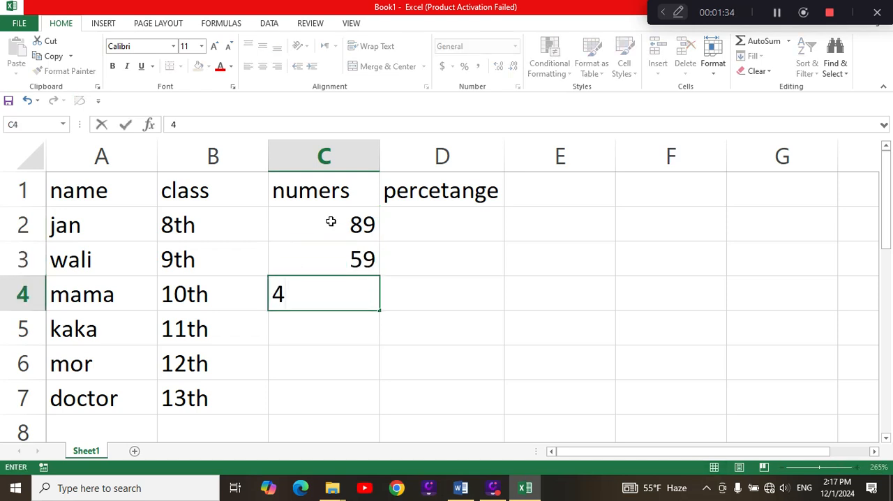
text(9)
key(Return)
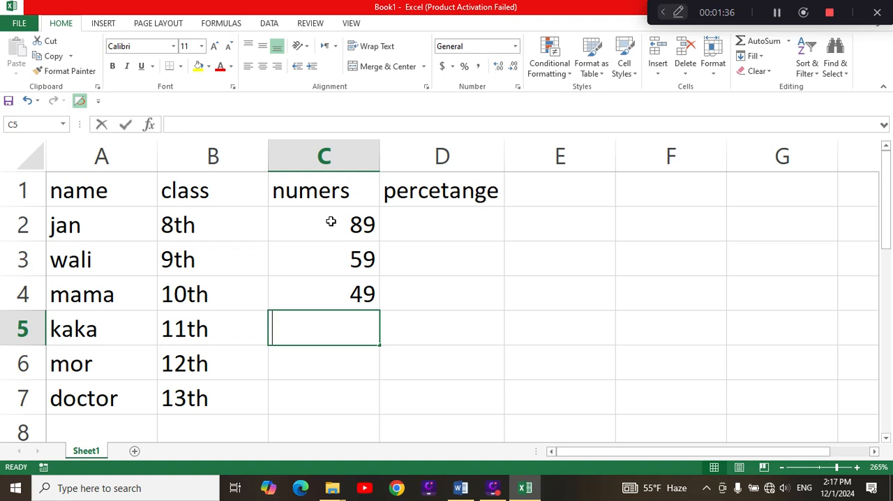
text(99)
key(Return)
text(100)
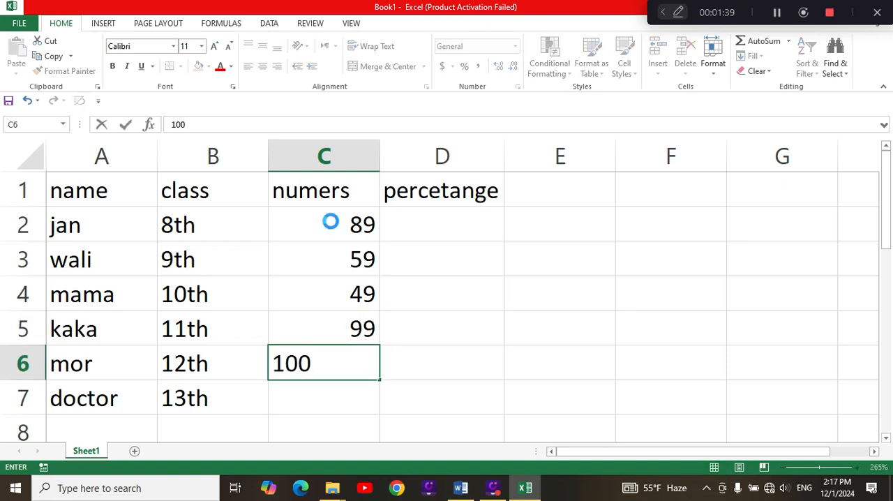
key(Return)
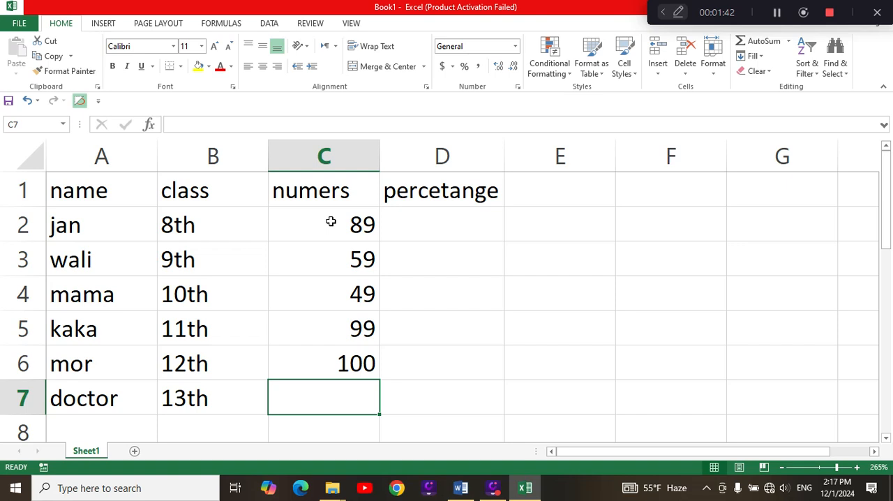
text(98)
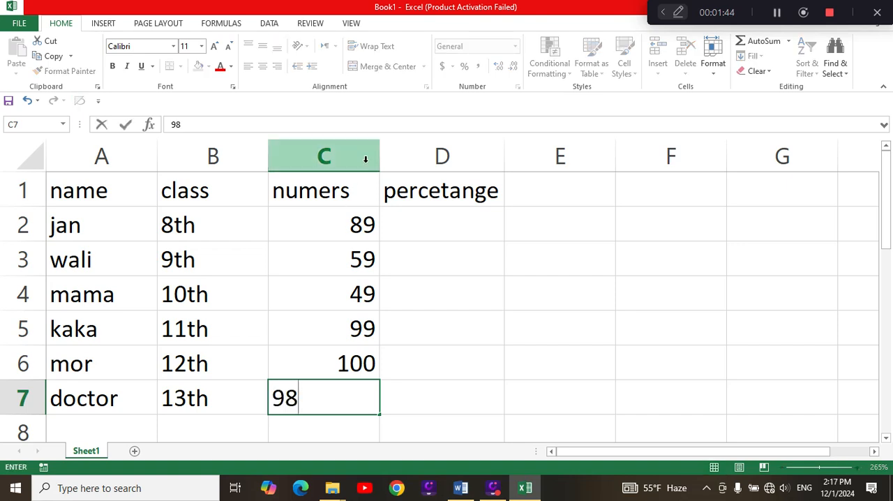
click(426, 294)
click(432, 236)
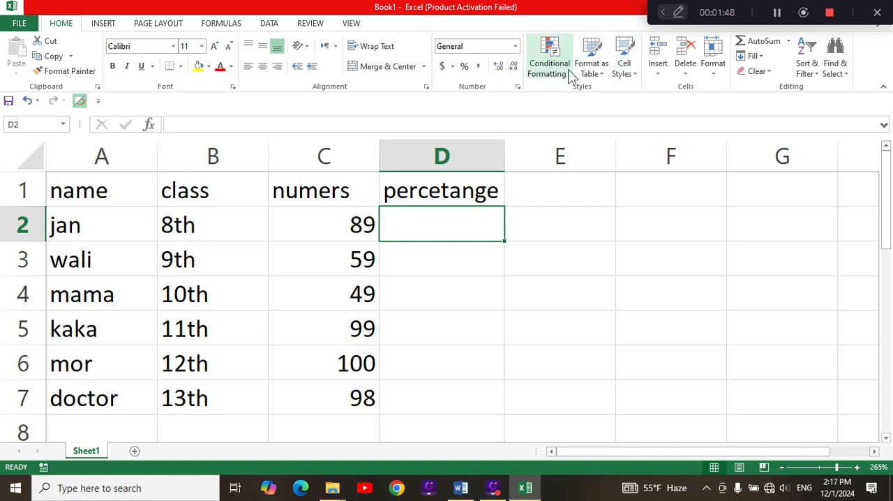
click(780, 43)
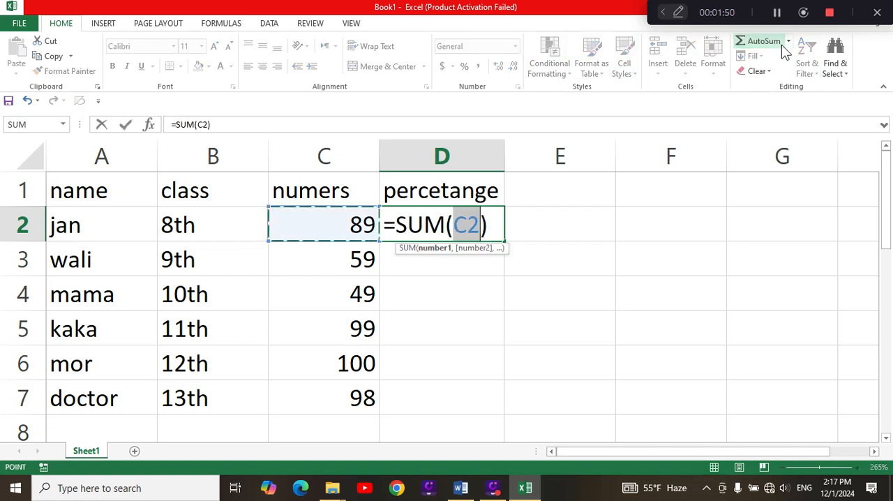
click(788, 43)
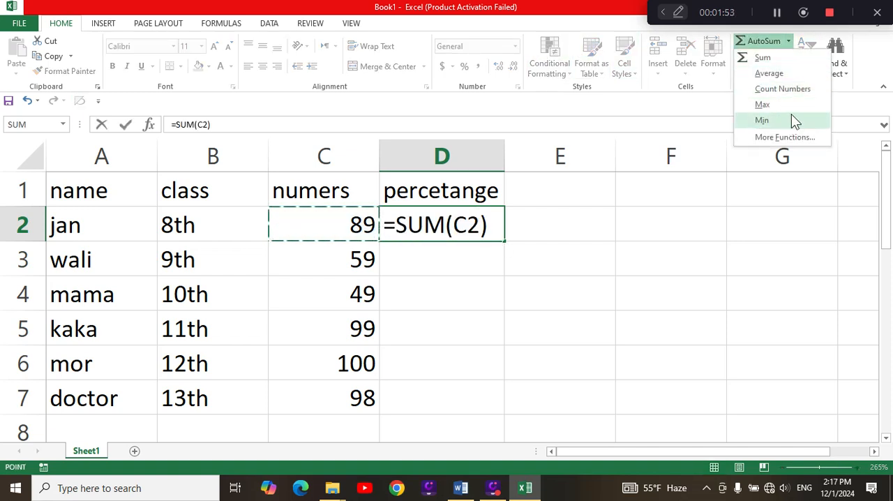
click(780, 77)
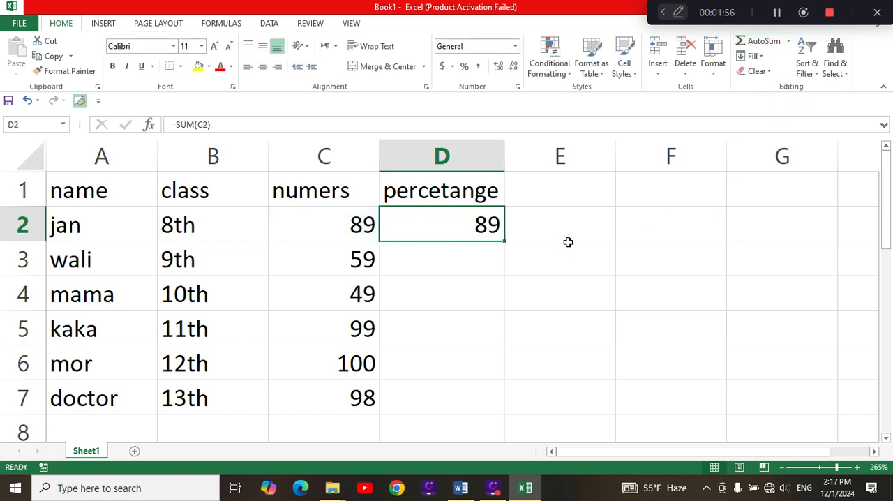
key(Delete)
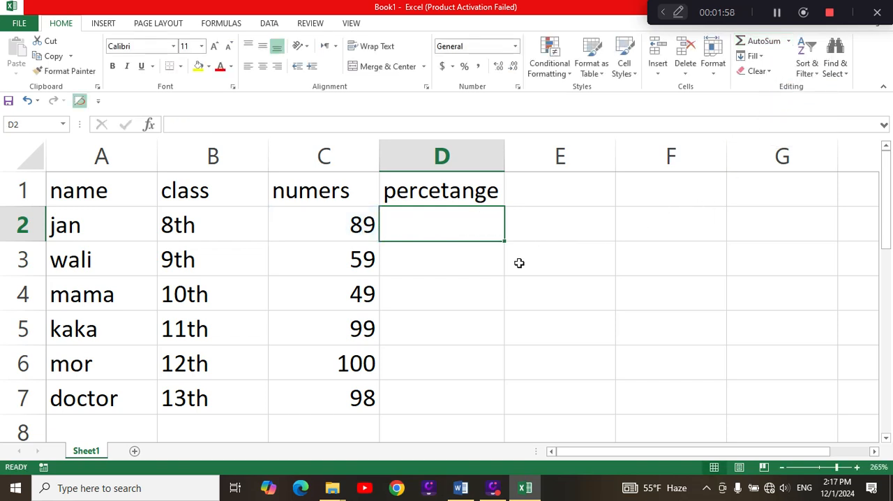
Delete the "percetange" header from cell D1.
click(478, 193)
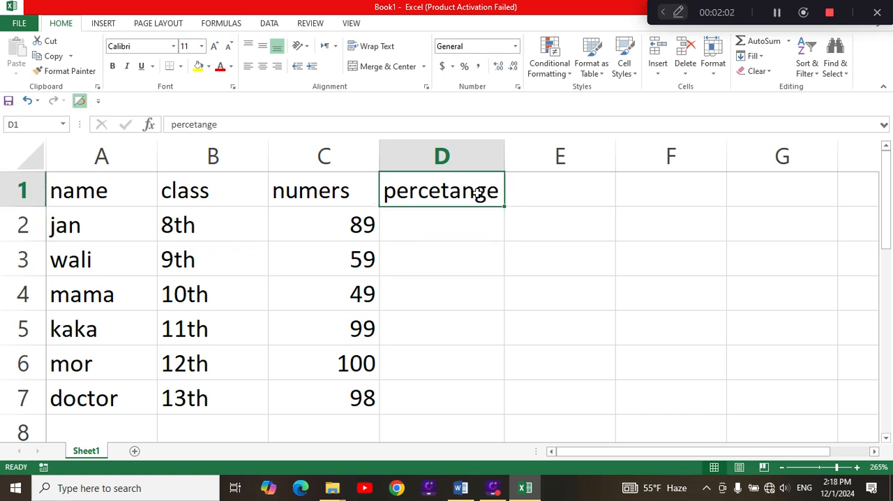
key(Delete)
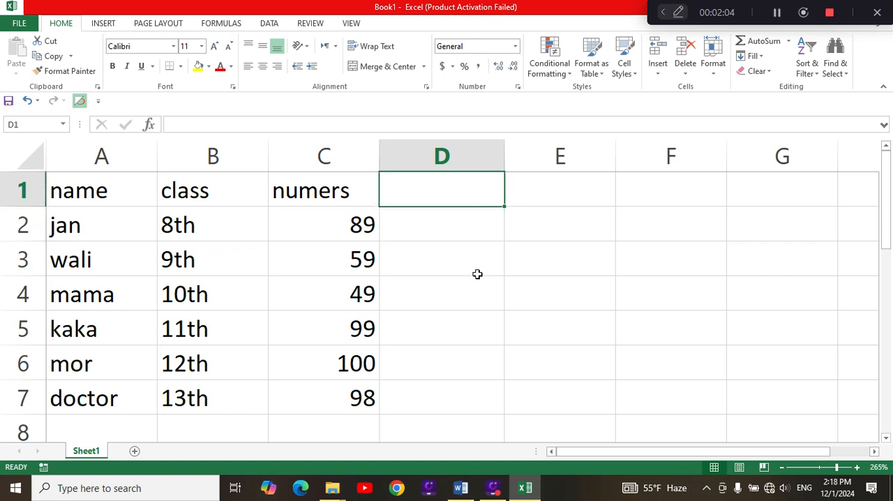
click(478, 314)
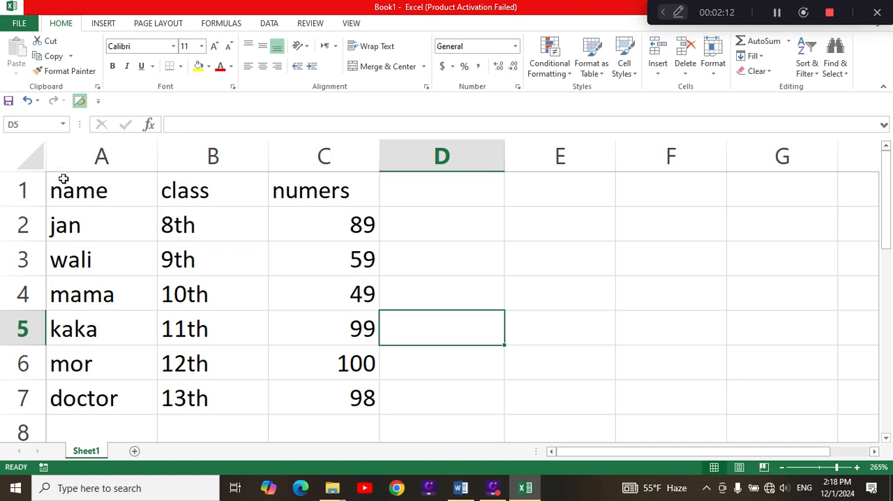
Apply all borders to the table range A1:C7 and center its contents horizontally.
drag(65, 180, 324, 388)
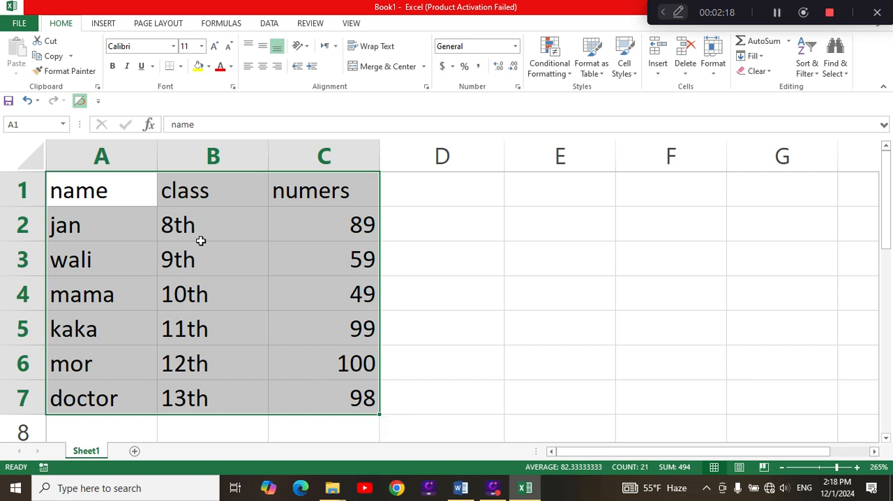
click(180, 66)
click(201, 178)
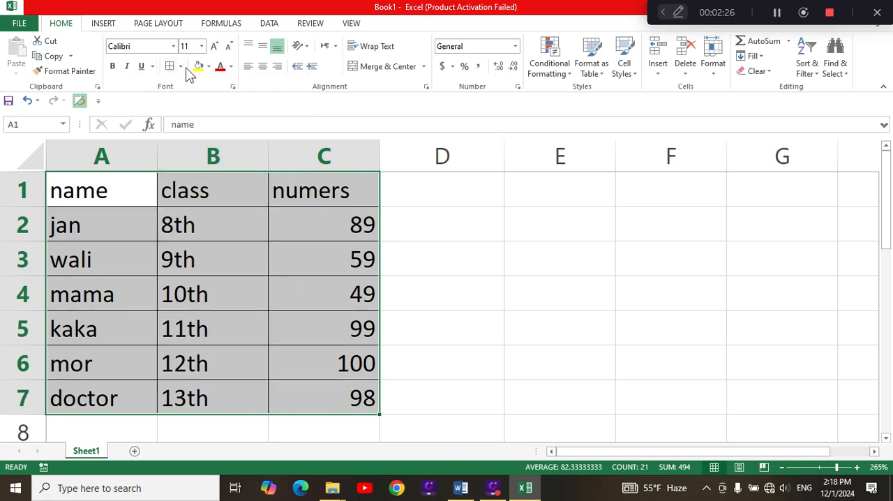
click(262, 66)
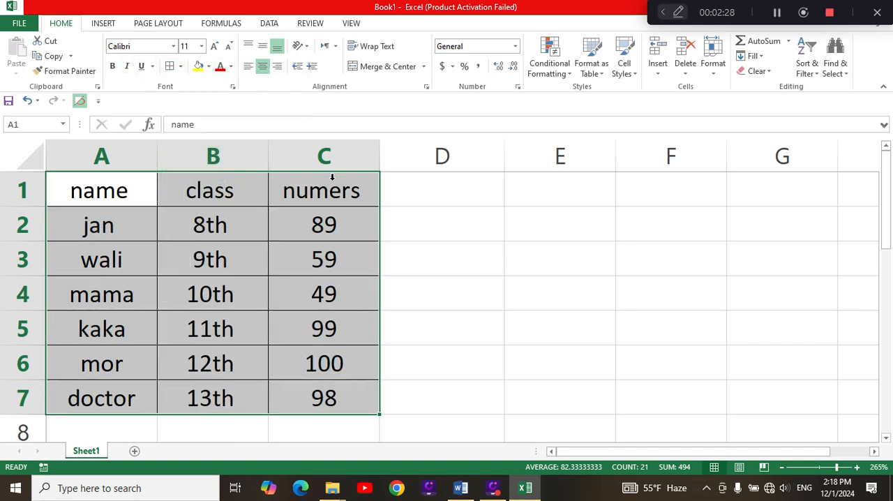
click(441, 325)
Highlight cells in A1:C7 greater than 70 with Light Red Fill with Dark Red Text.
drag(110, 187, 299, 385)
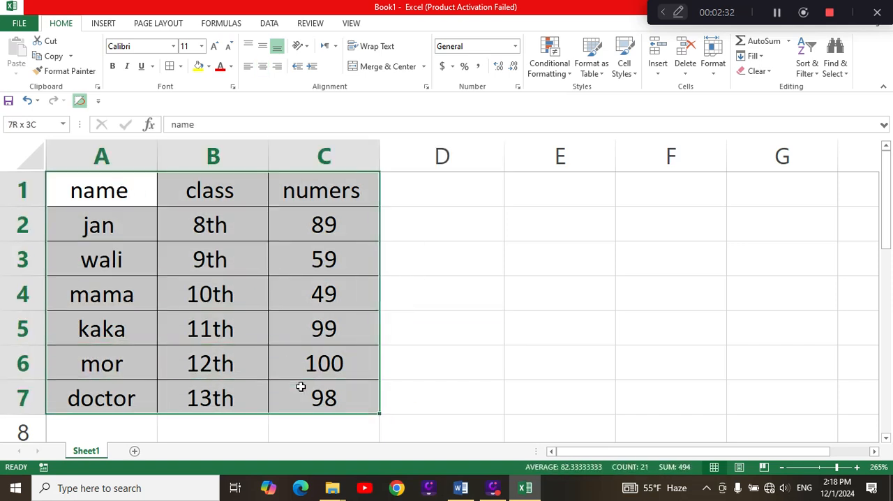
click(569, 78)
mouse_move(603, 92)
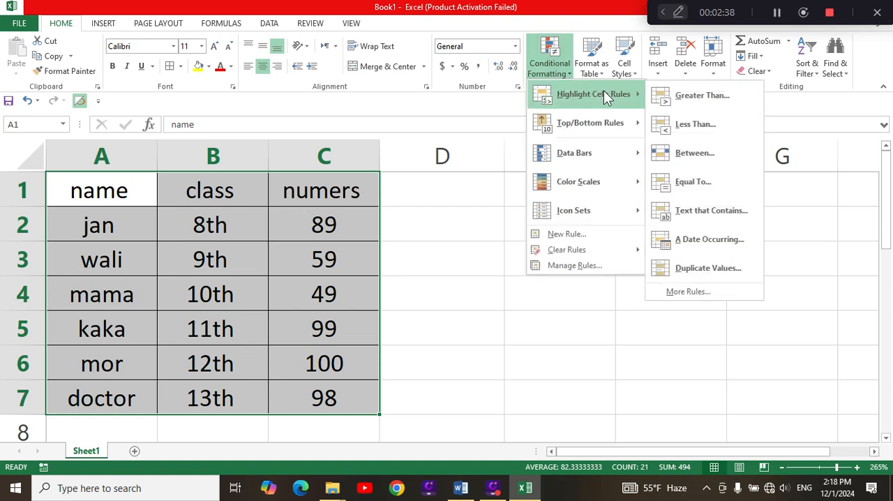
click(694, 98)
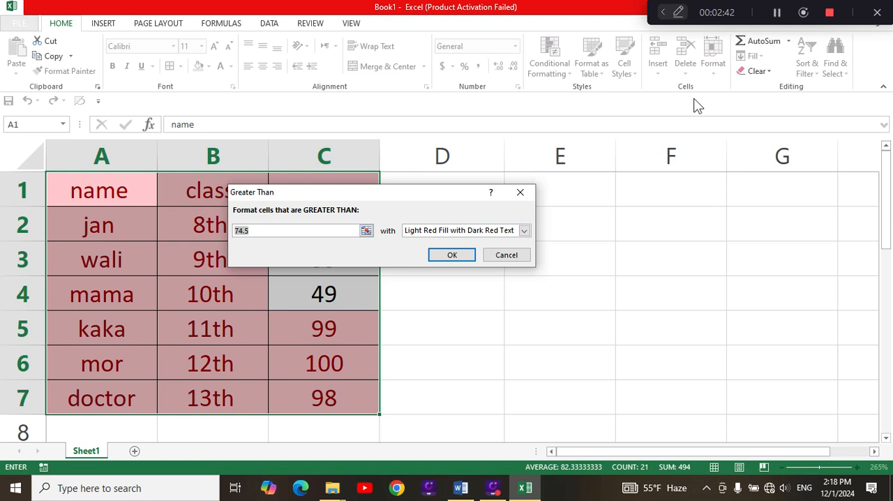
key(BackSpace)
text(70)
click(455, 253)
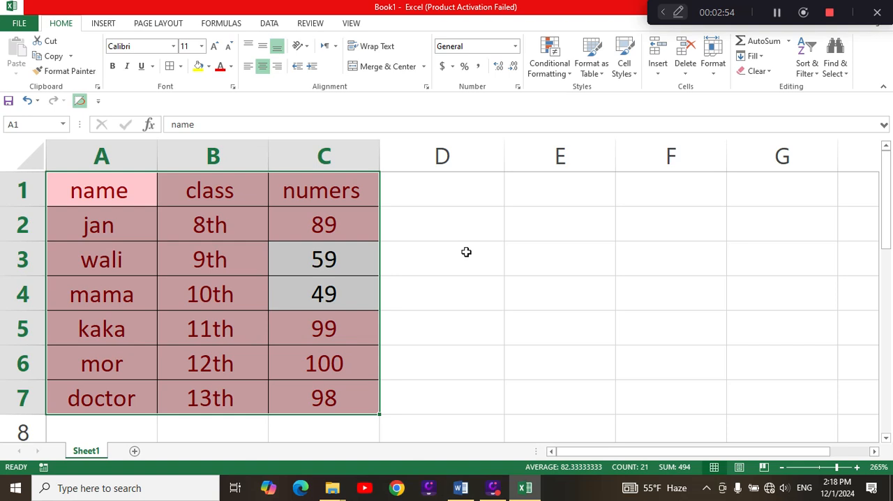
click(445, 359)
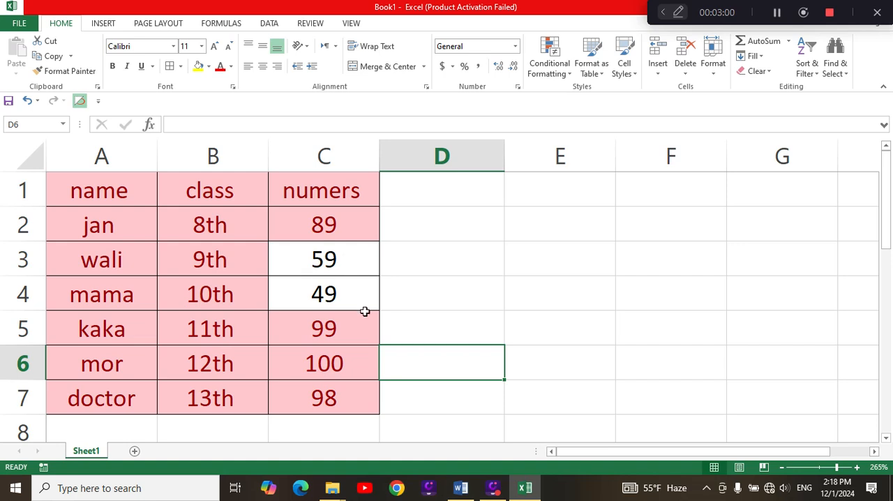
Start another Greater Than highlight rule on A1:C7 and choose Yellow Fill with Dark Yellow Text as its format.
drag(151, 187, 325, 393)
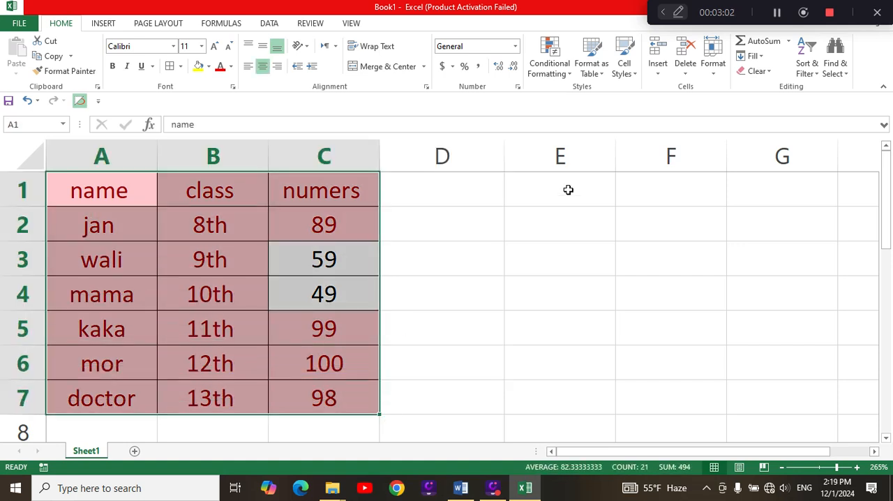
click(569, 70)
mouse_move(592, 93)
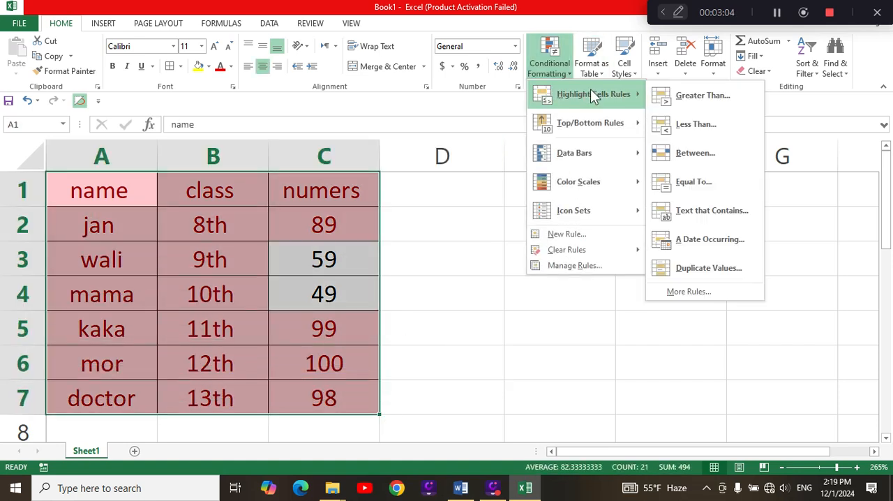
click(687, 97)
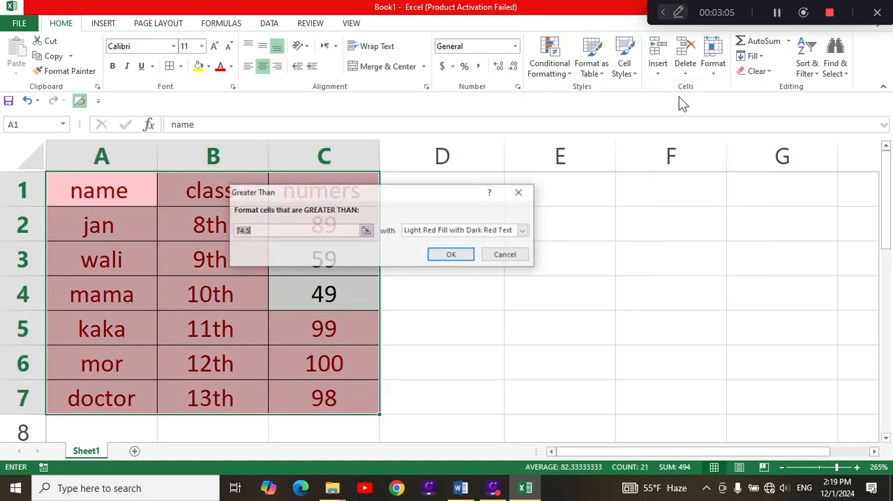
click(367, 229)
click(524, 213)
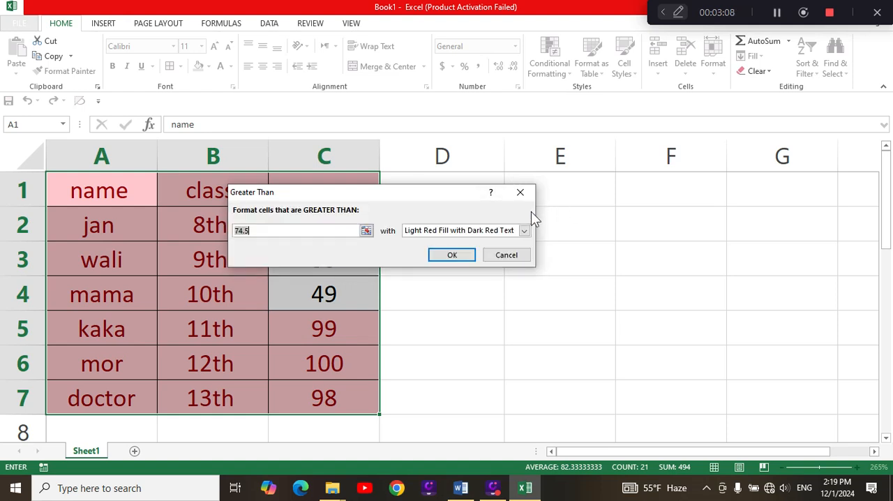
click(525, 230)
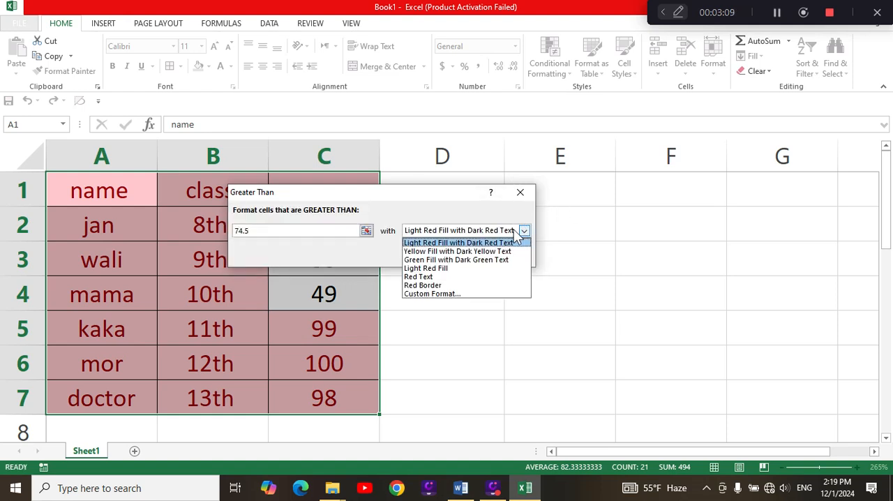
click(467, 247)
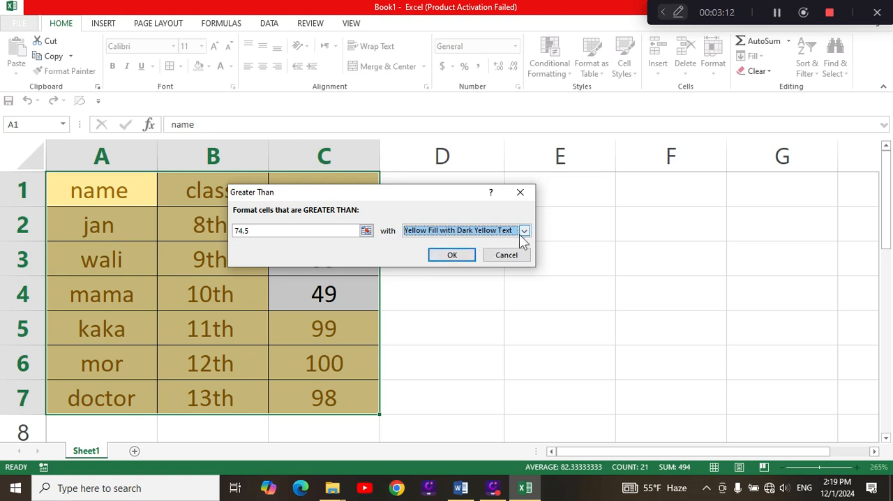
Try Green Fill with Dark Green Text, Red Border and a custom bold font as the Greater Than rule's format.
click(524, 230)
click(476, 260)
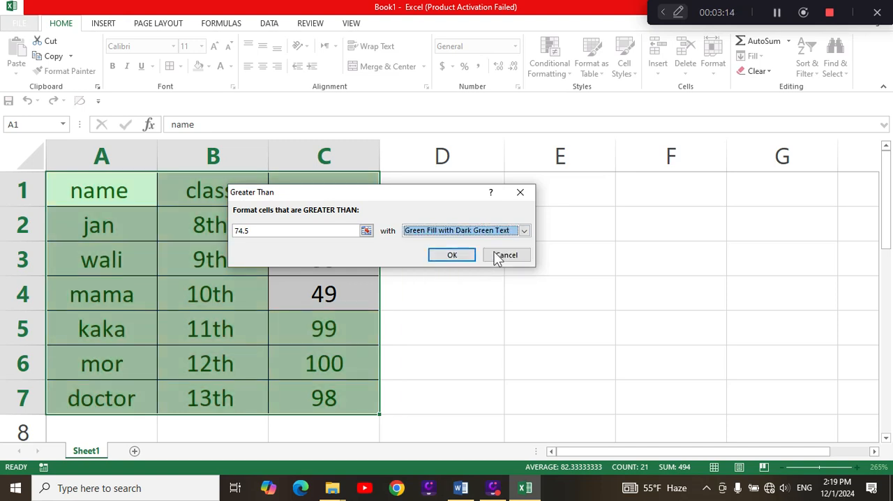
click(524, 230)
click(475, 286)
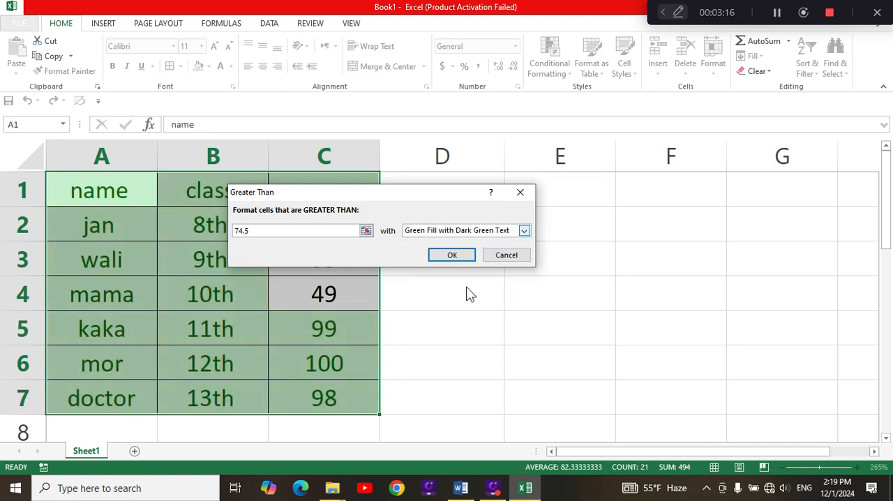
click(524, 230)
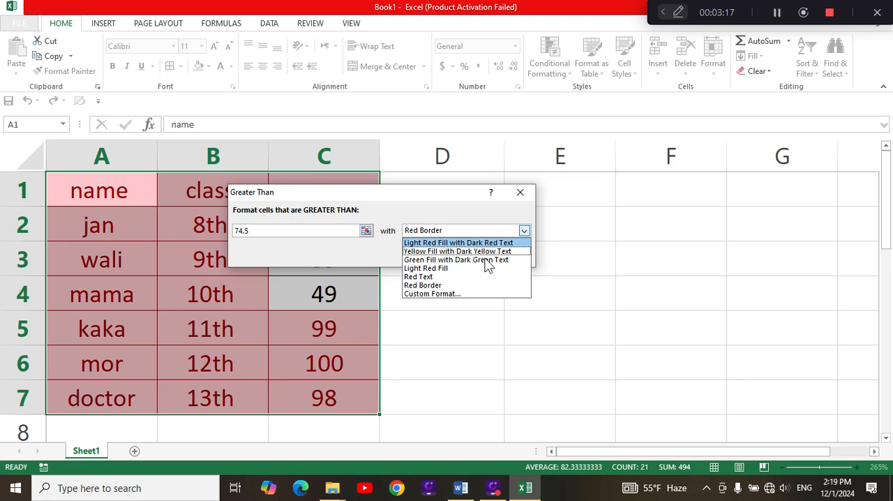
click(454, 296)
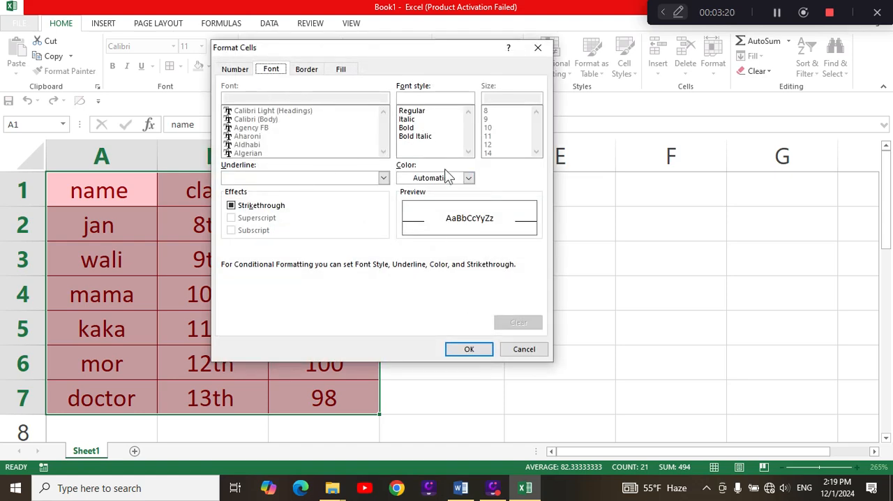
click(408, 130)
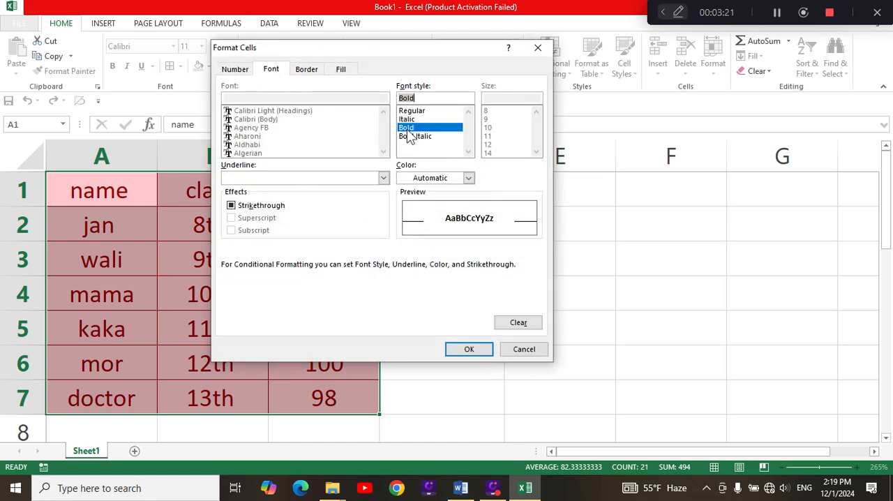
click(469, 349)
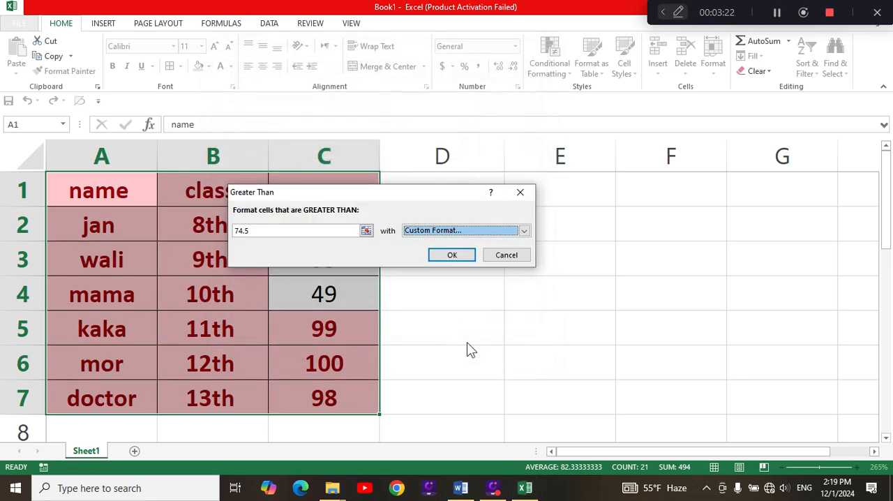
Apply the Greater Than rule with a threshold of 50 and Yellow Fill with Dark Yellow Text.
click(525, 232)
click(440, 249)
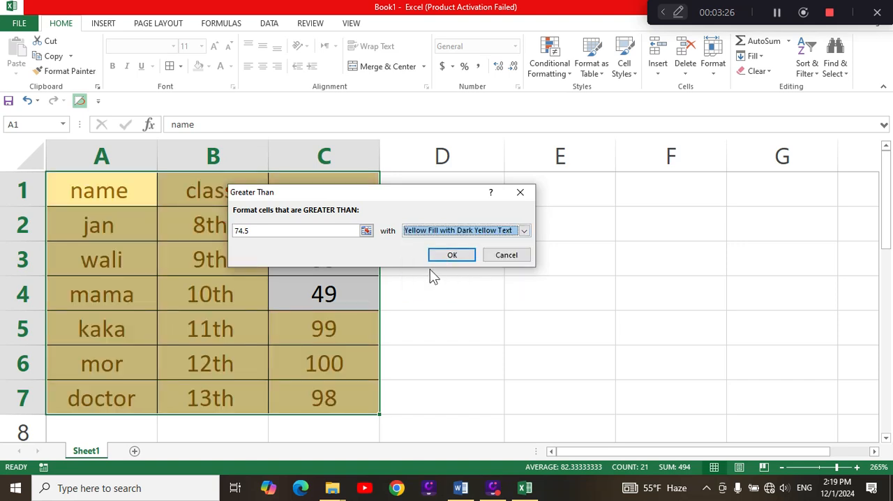
click(331, 230)
key(BackSpace)
key(BackSpace)
key(BackSpace)
key(BackSpace)
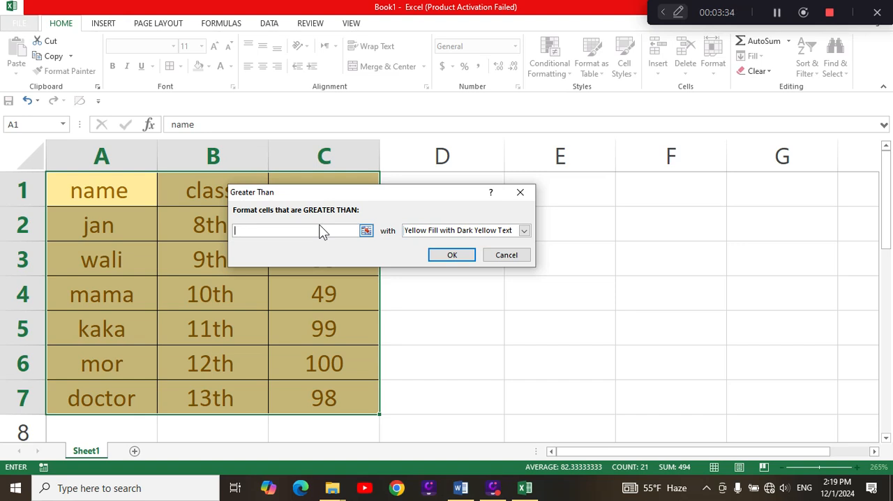
text(50)
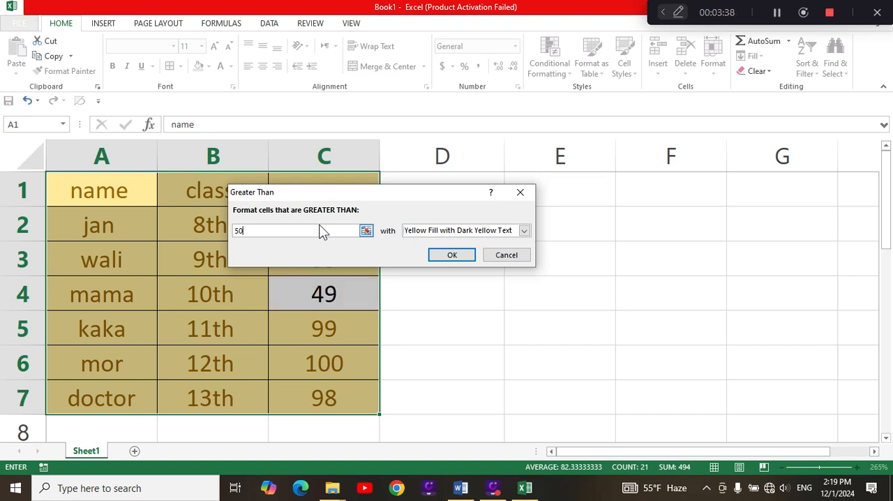
click(454, 256)
click(486, 358)
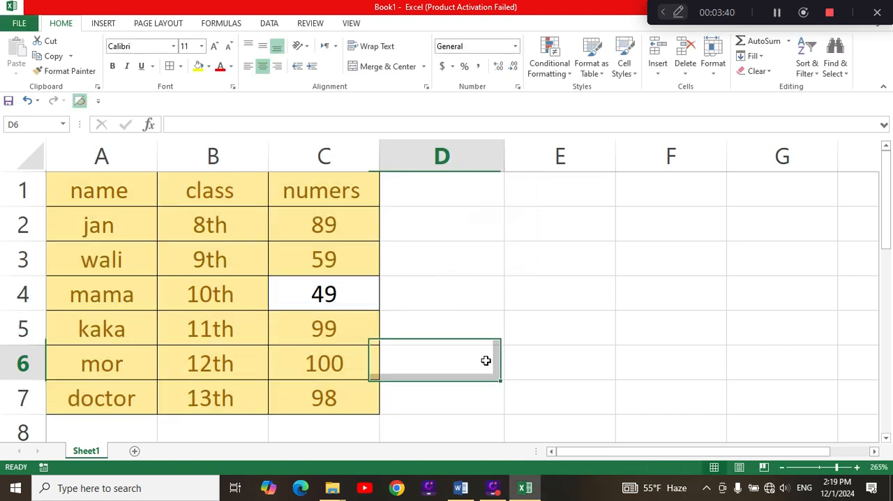
click(344, 294)
mouse_move(461, 492)
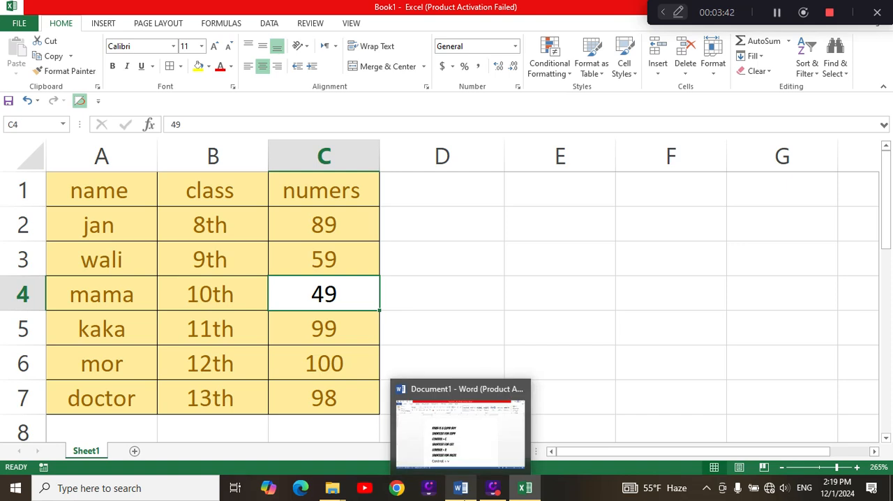
Highlight cells in A1:C7 less than 70 with Light Red Fill with Dark Red Text.
drag(83, 199, 335, 397)
click(569, 70)
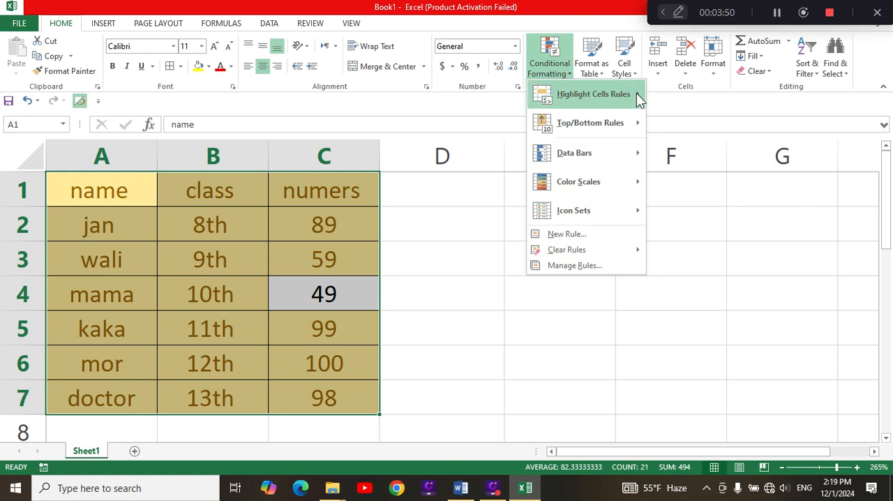
mouse_move(636, 95)
click(698, 124)
key(BackSpace)
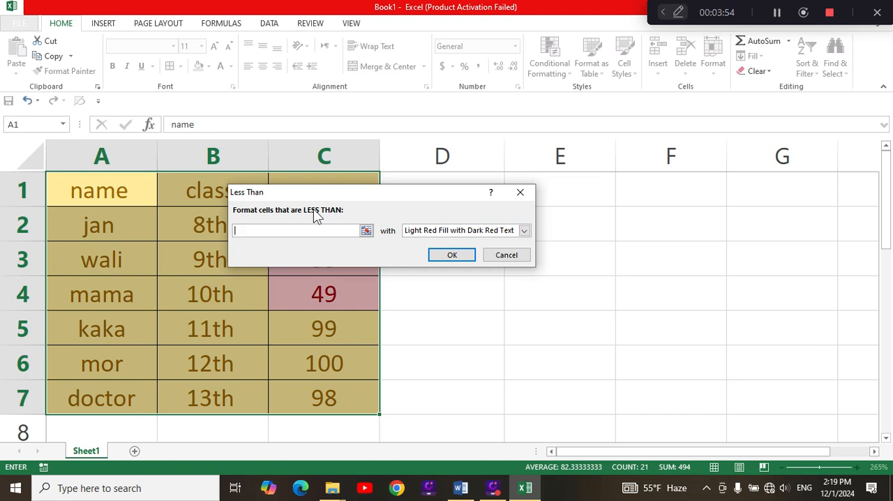
text(70)
click(457, 257)
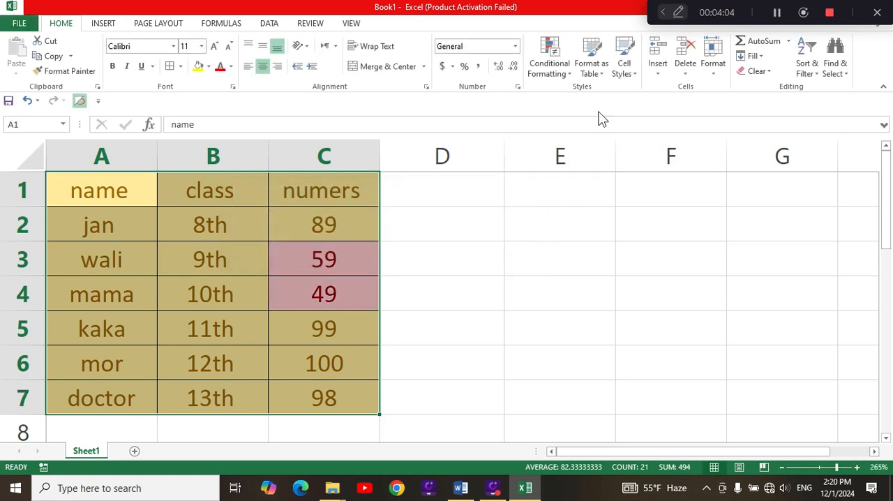
Try a Between highlight rule on A1:C7 with Light Red Fill with Dark Red Text.
click(569, 70)
mouse_move(633, 93)
click(691, 153)
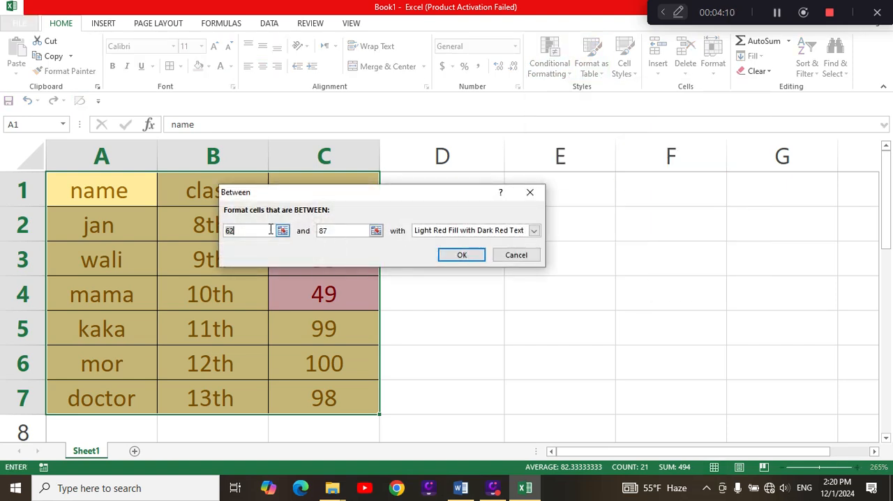
key(BackSpace)
click(474, 256)
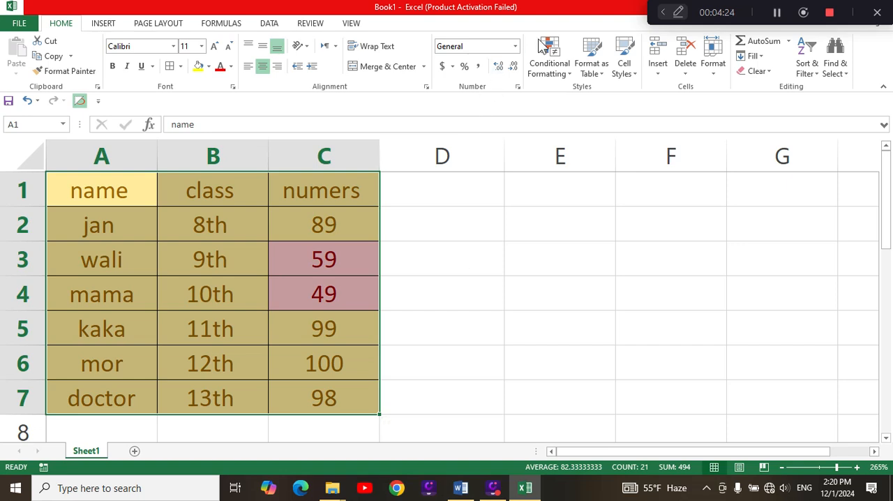
Highlight cells in A1:C7 between 62 and 90 with Light Red Fill with Dark Red Text.
click(564, 69)
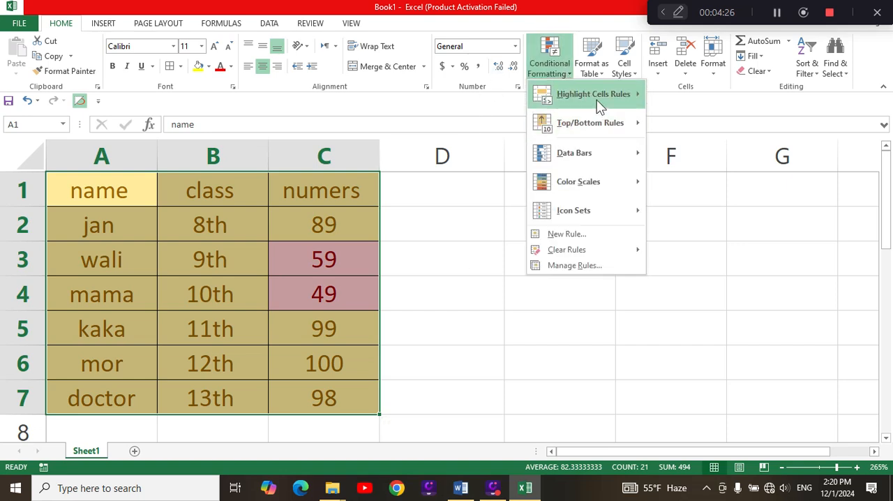
mouse_move(598, 101)
click(709, 144)
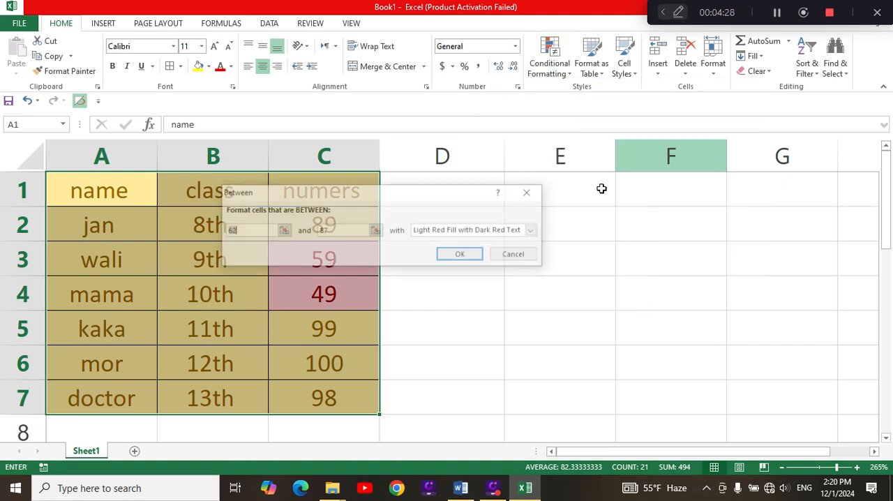
click(338, 231)
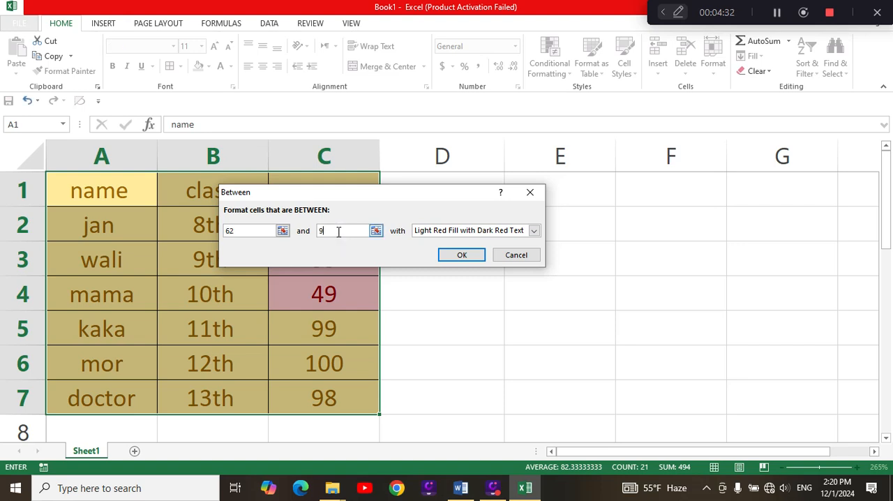
click(457, 254)
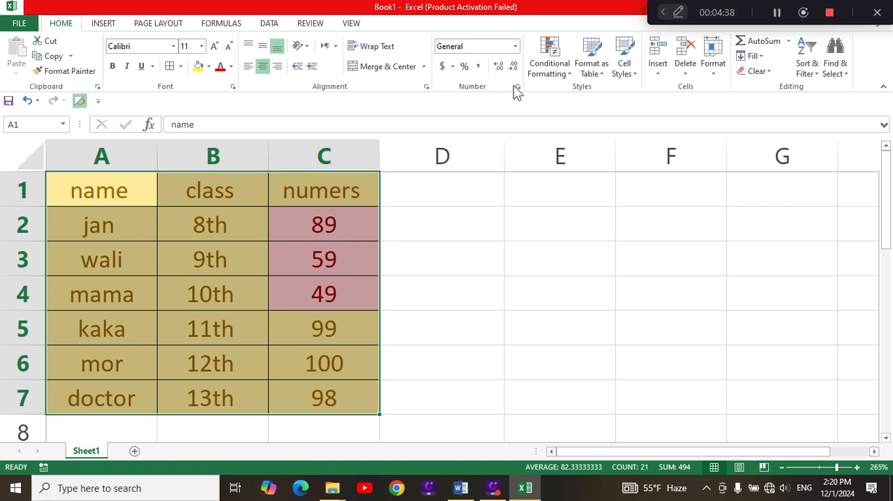
Highlight cells in A1:C7 equal to 49 with Light Red Fill with Dark Red Text.
click(568, 76)
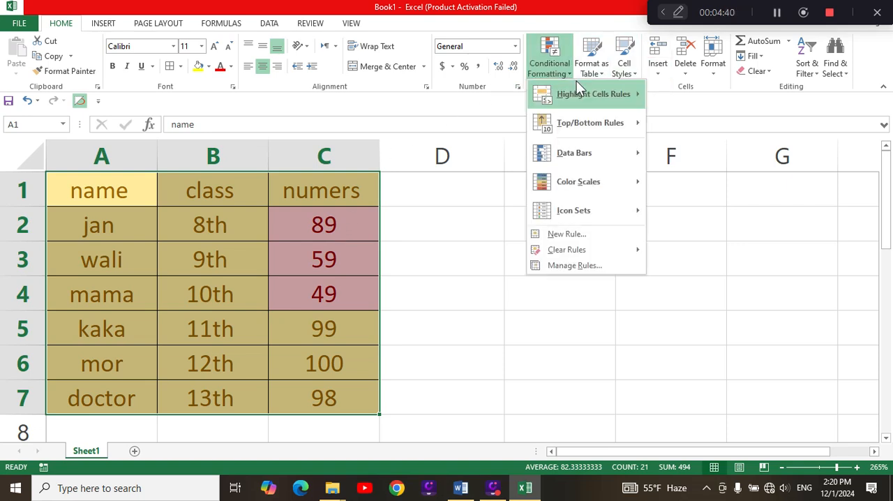
mouse_move(634, 94)
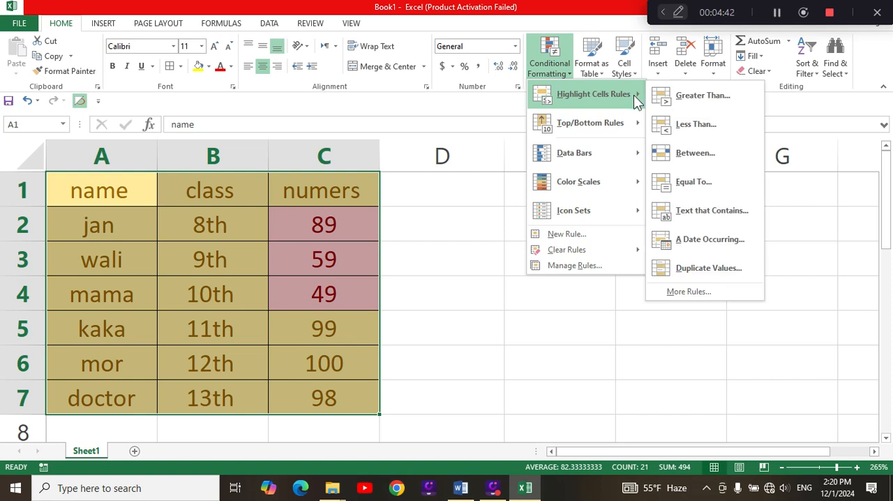
click(718, 182)
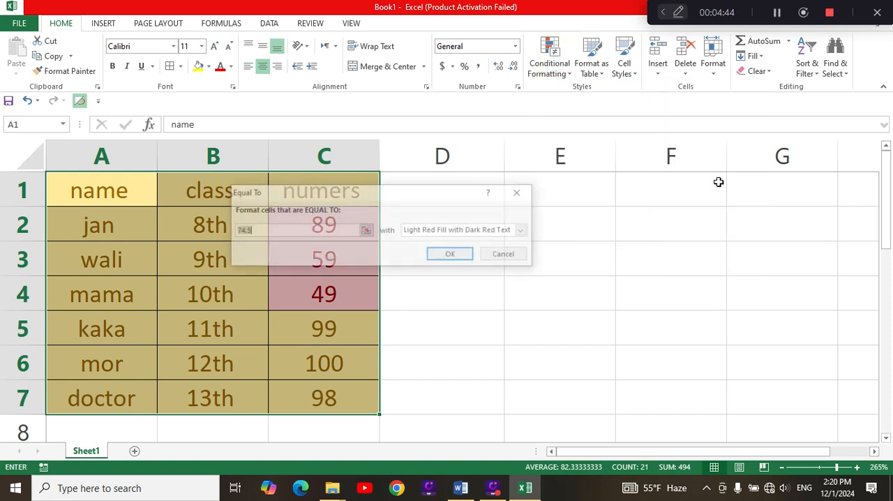
text(49)
click(435, 255)
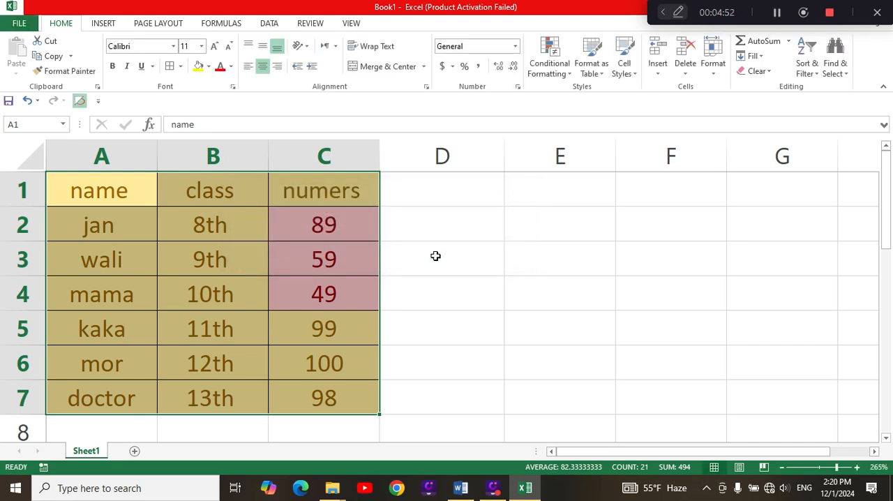
Highlight cells in A1:C7 equal to 99 with Light Red Fill with Dark Red Text.
click(551, 69)
mouse_move(602, 98)
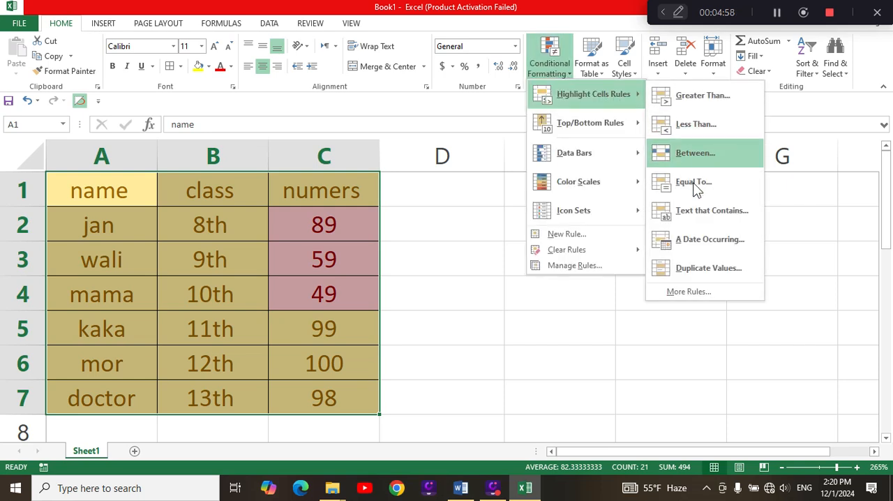
click(700, 183)
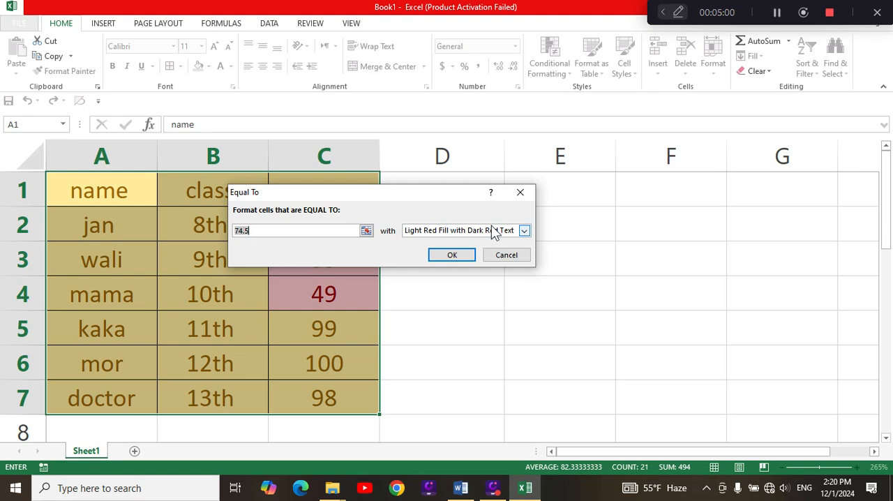
key(BackSpace)
text(99)
key(BackSpace)
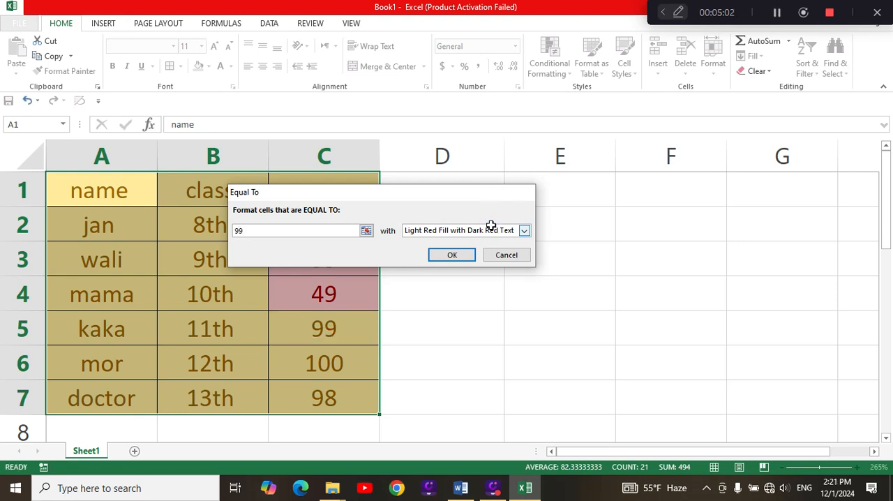
text(9)
key(Return)
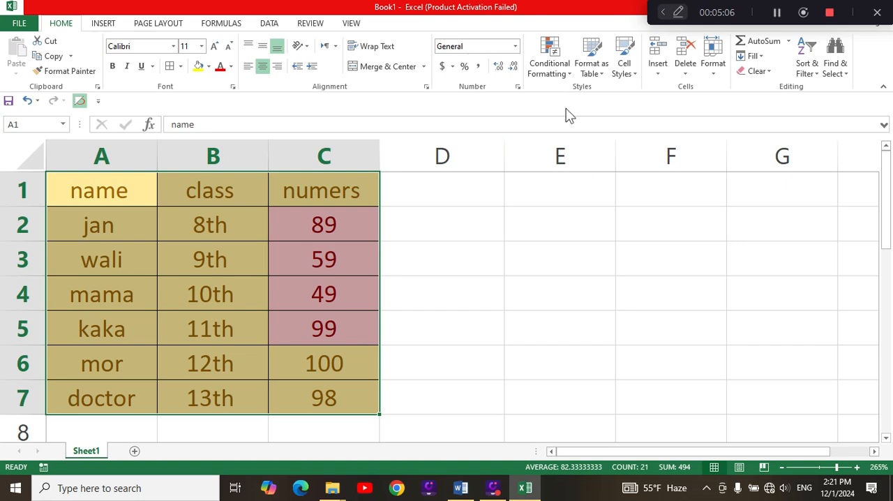
click(572, 67)
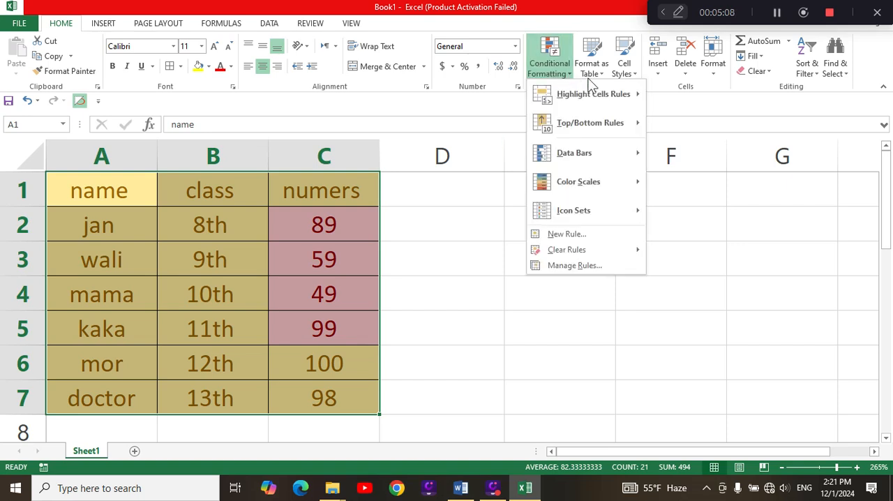
mouse_move(614, 88)
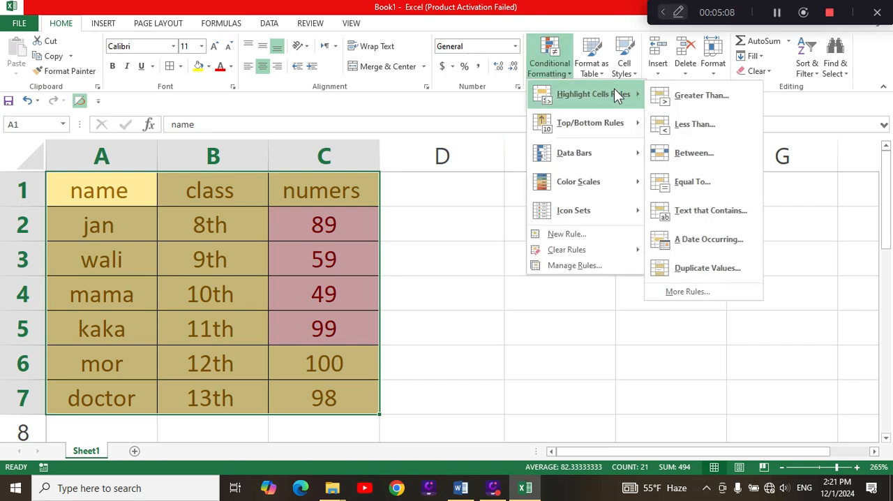
click(703, 211)
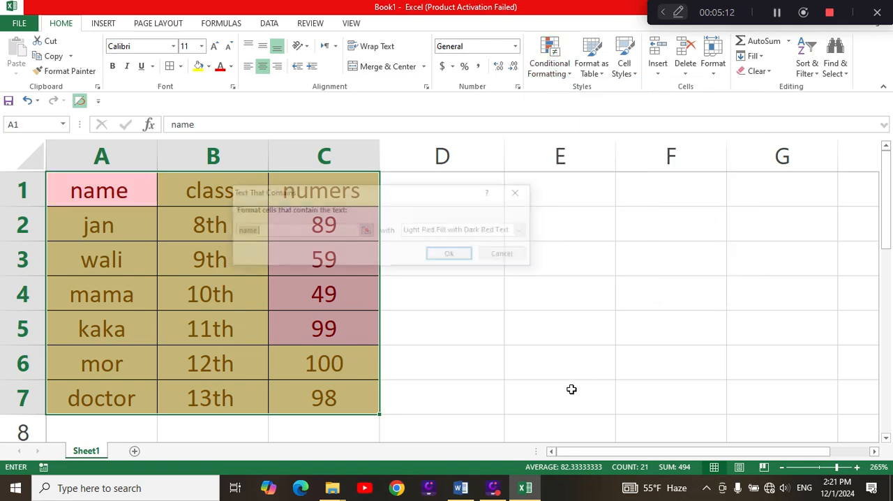
click(572, 388)
click(505, 255)
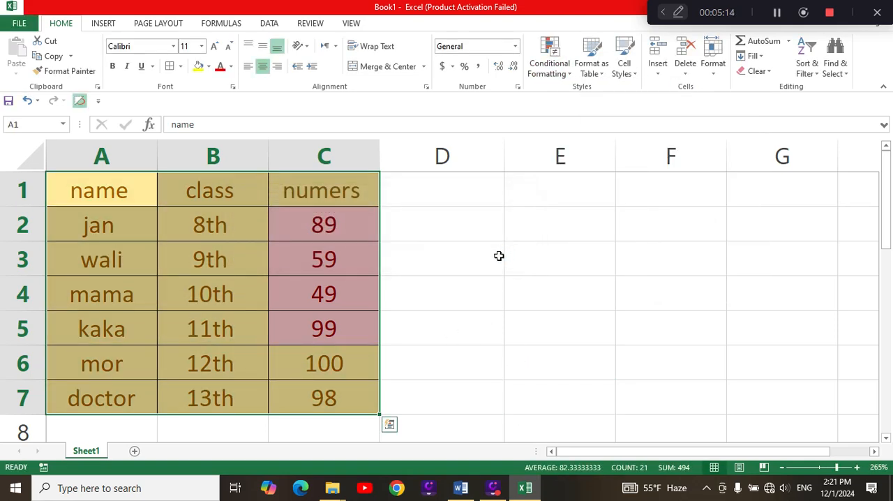
drag(498, 256, 516, 258)
Highlight cells in A2:A7 that contain the text of A2 with Green Fill with Dark Green Text.
drag(111, 225, 109, 397)
click(566, 69)
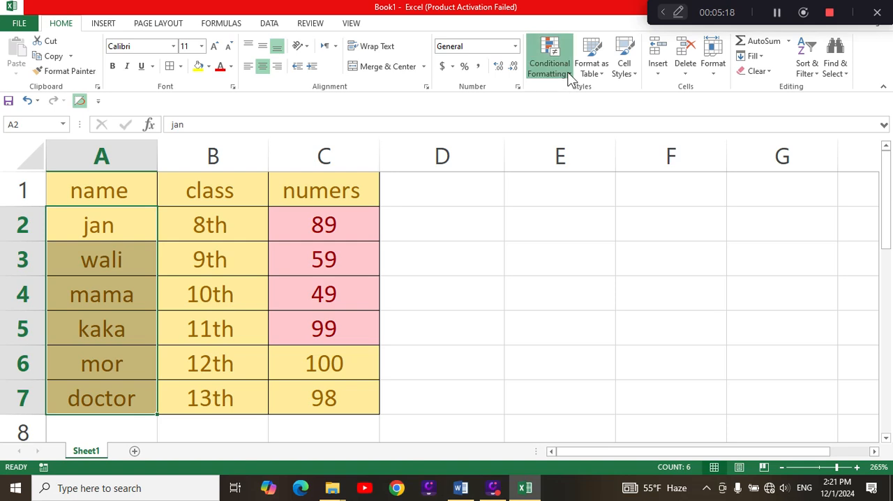
mouse_move(634, 96)
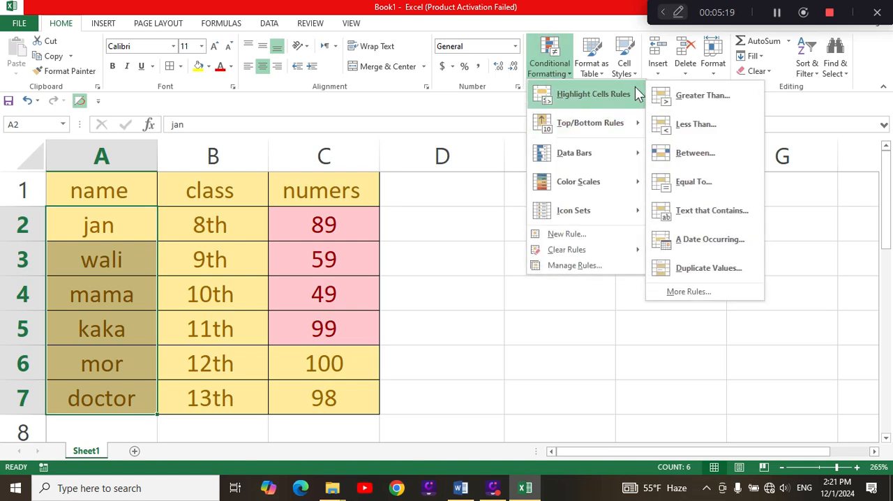
click(708, 209)
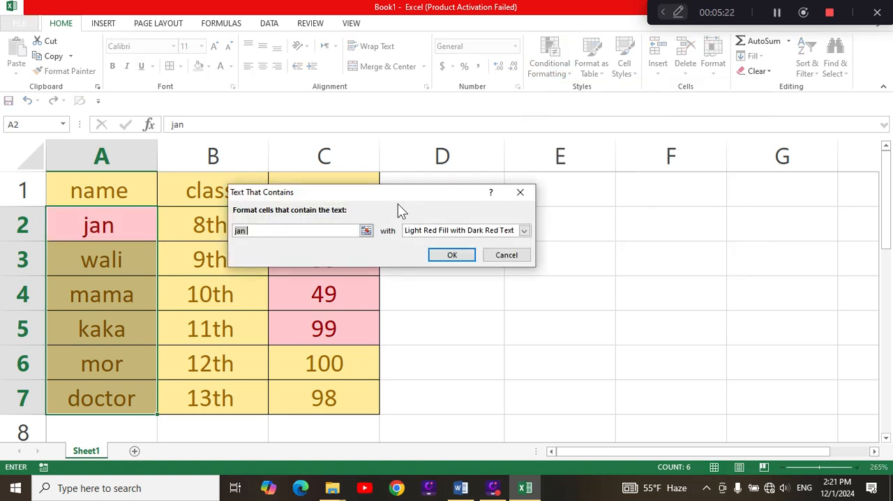
click(523, 231)
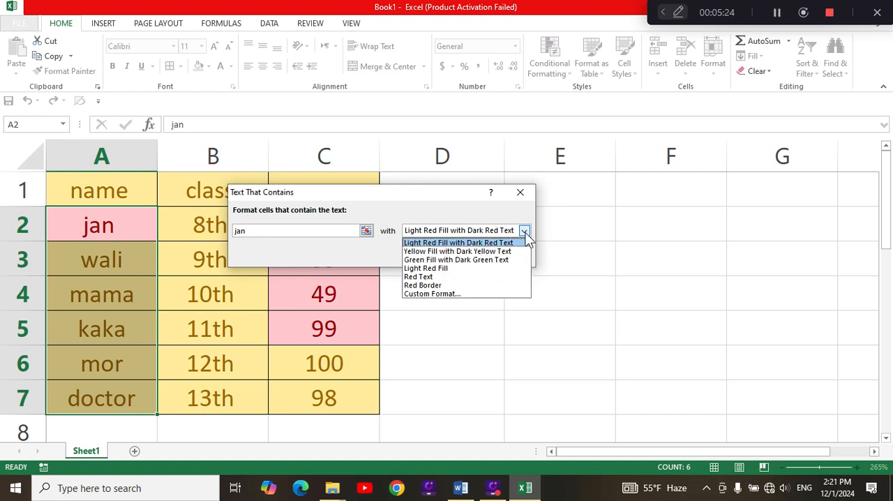
click(469, 252)
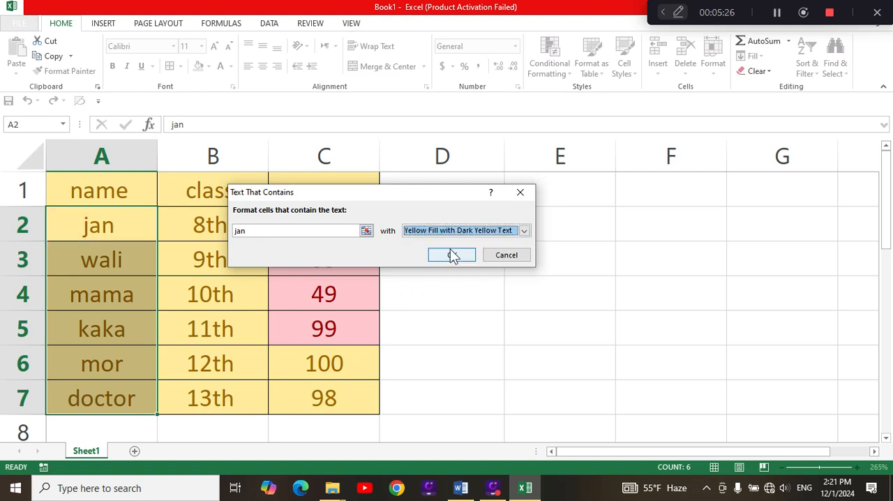
click(326, 233)
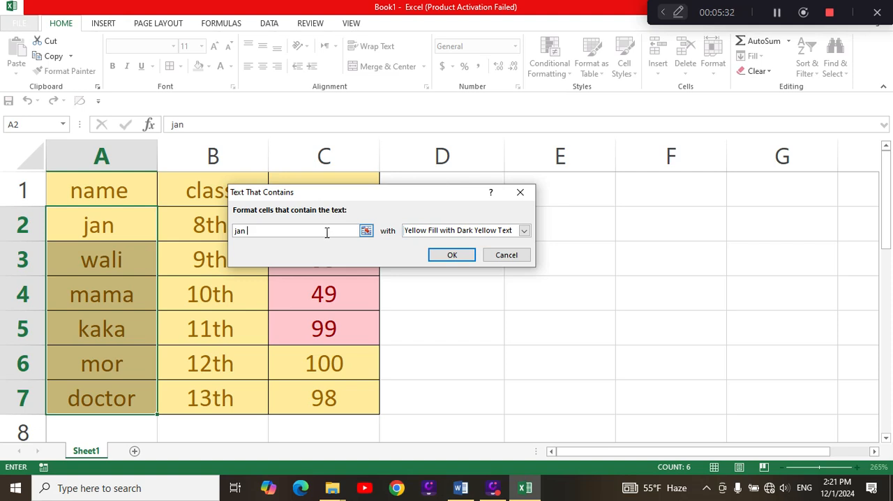
click(524, 230)
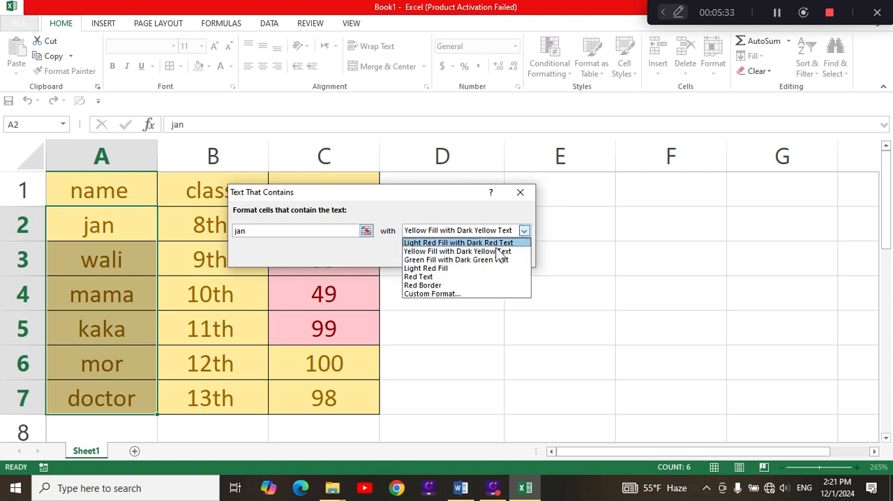
click(455, 260)
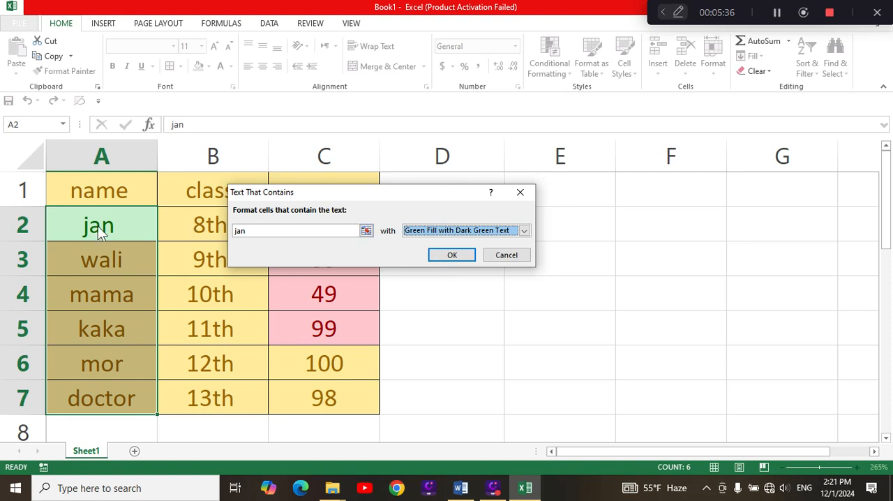
click(457, 255)
click(556, 352)
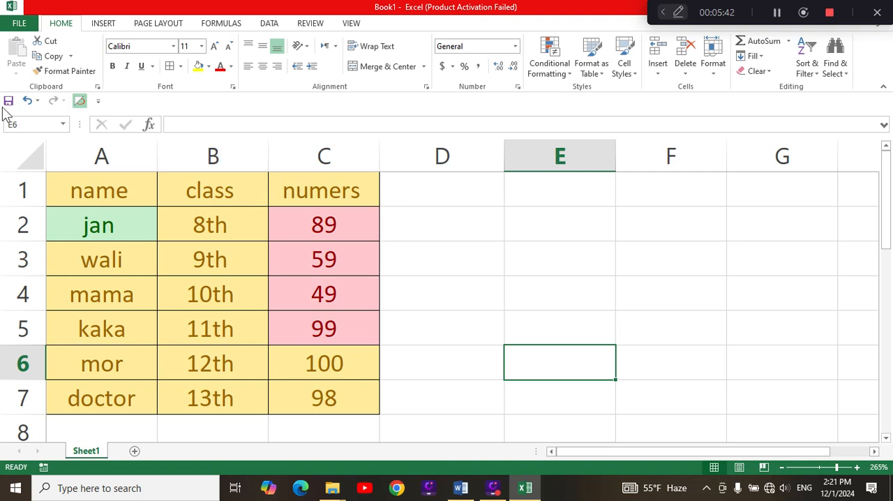
drag(95, 194, 343, 392)
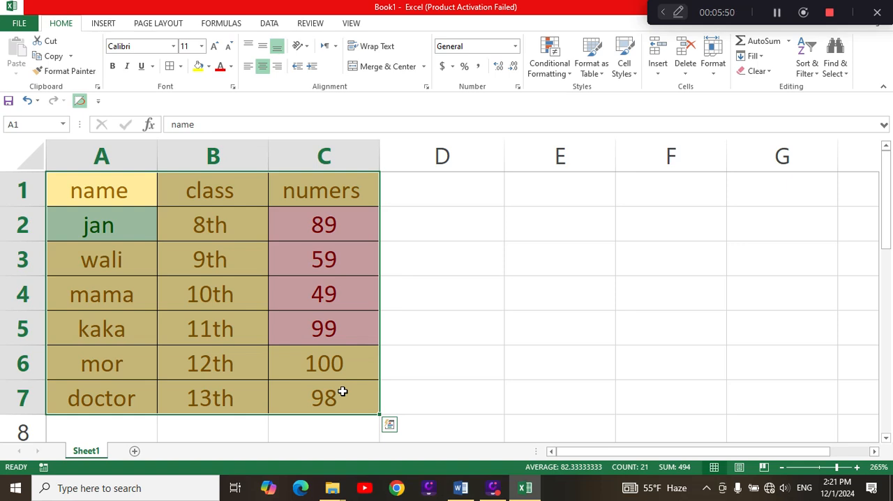
click(568, 77)
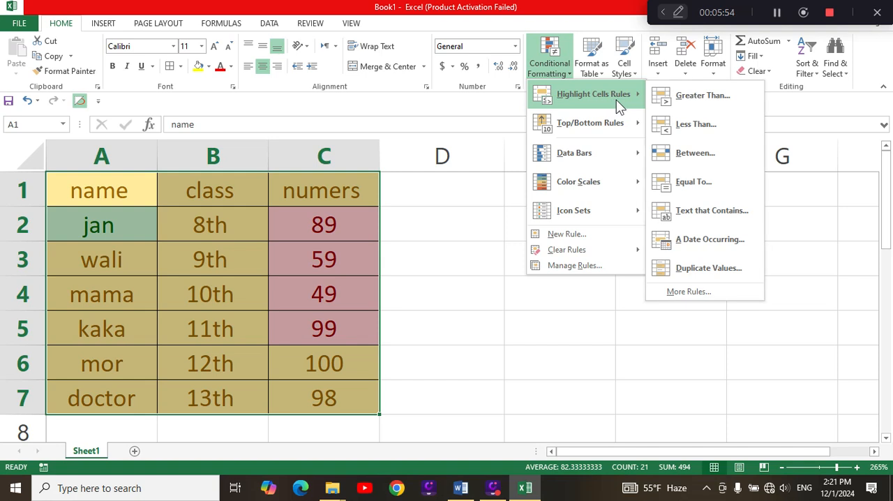
mouse_move(639, 98)
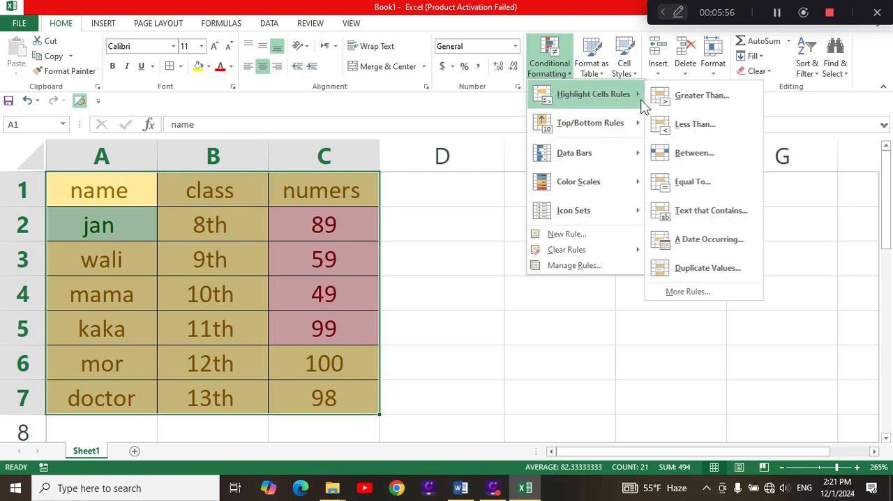
click(718, 239)
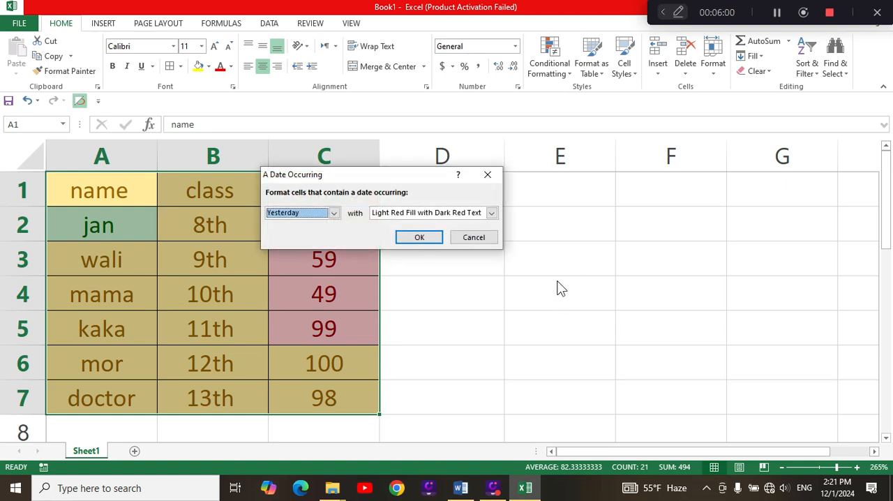
click(491, 240)
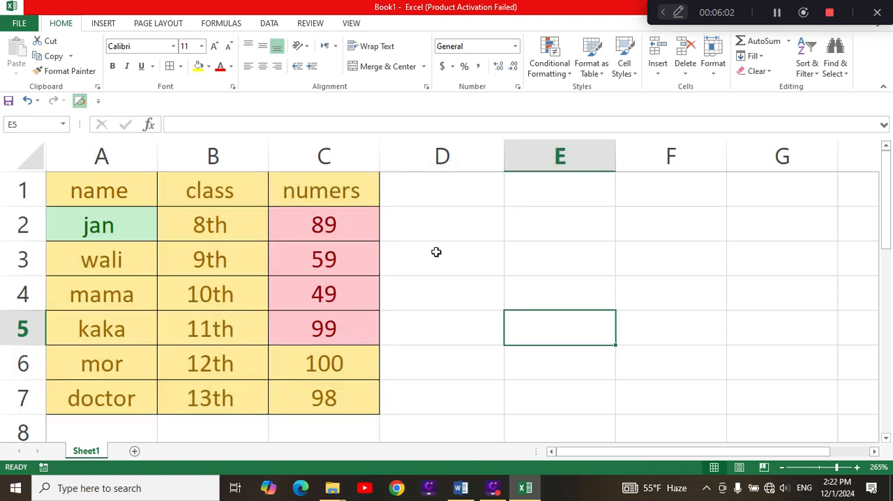
Add the header "date" in cell D1.
click(435, 194)
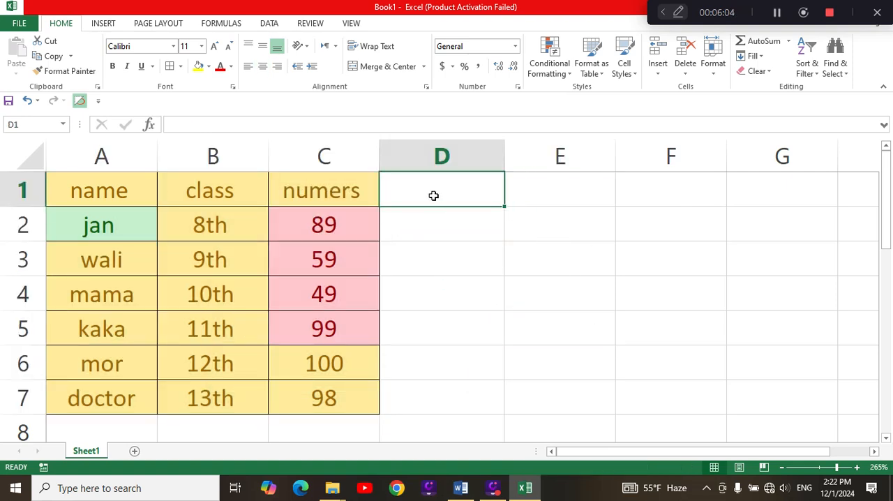
text(date)
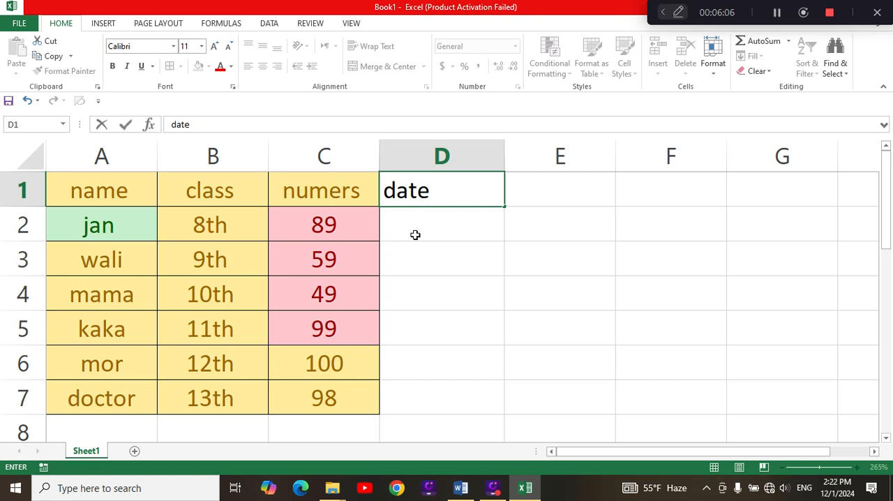
click(439, 244)
click(432, 226)
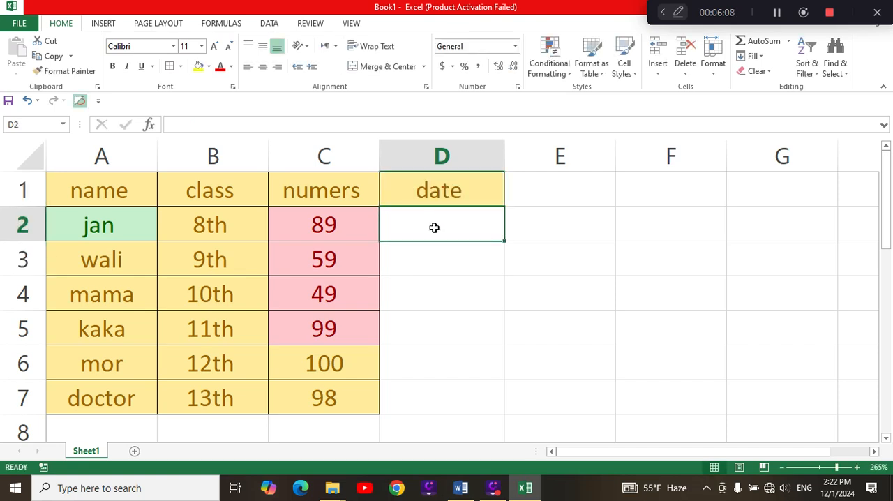
key(ctrl+shift+semicolon)
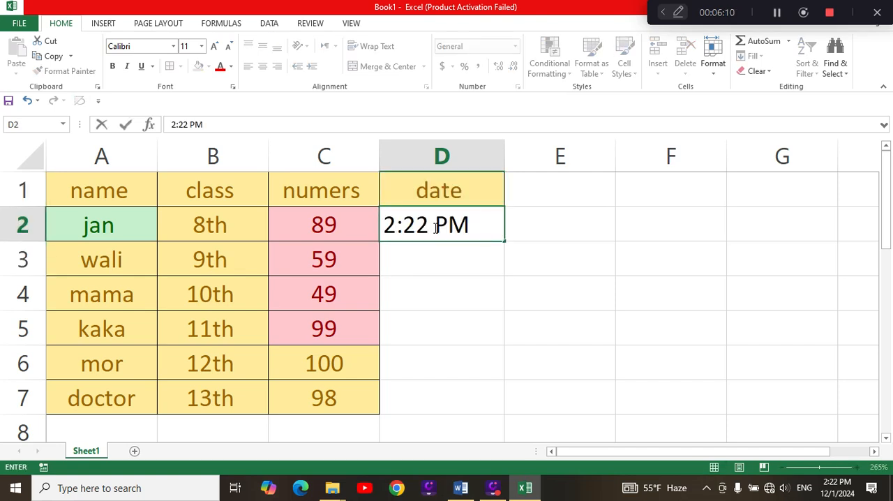
key(BackSpace)
key(BackSpace)
key(BackSpace)
key(BackSpace)
key(BackSpace)
key(BackSpace)
key(BackSpace)
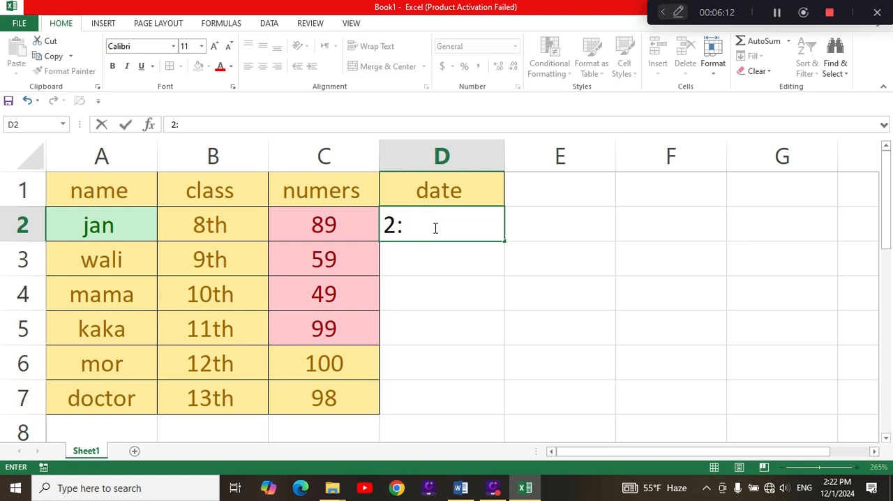
Enter the current date 12/1/2024 in D2 and fill it down as a daily series through D7.
key(ctrl+semicolon)
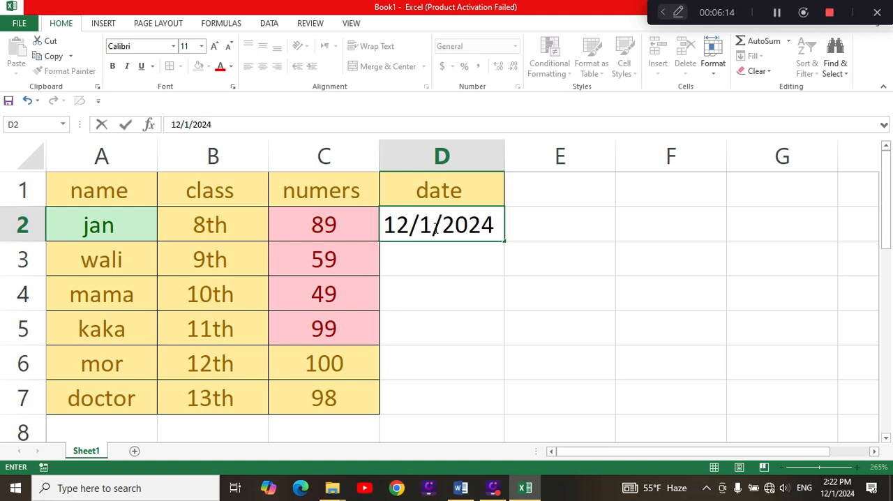
key(Return)
click(487, 236)
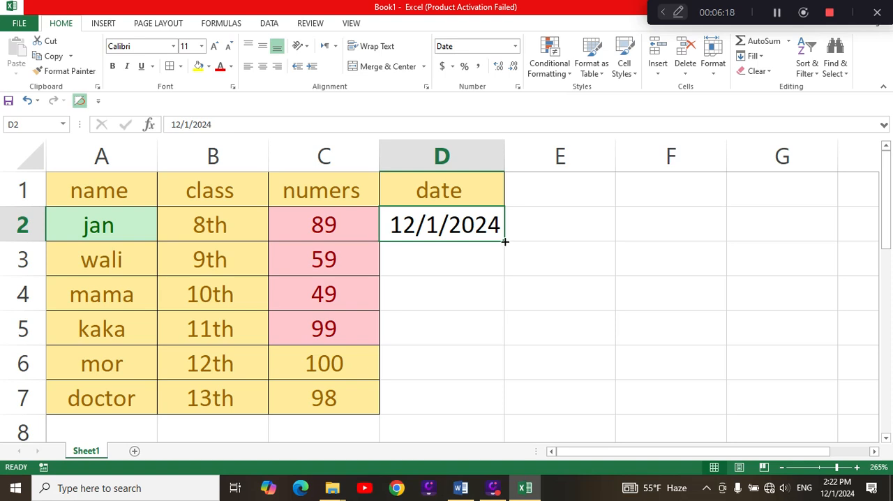
double_click(504, 242)
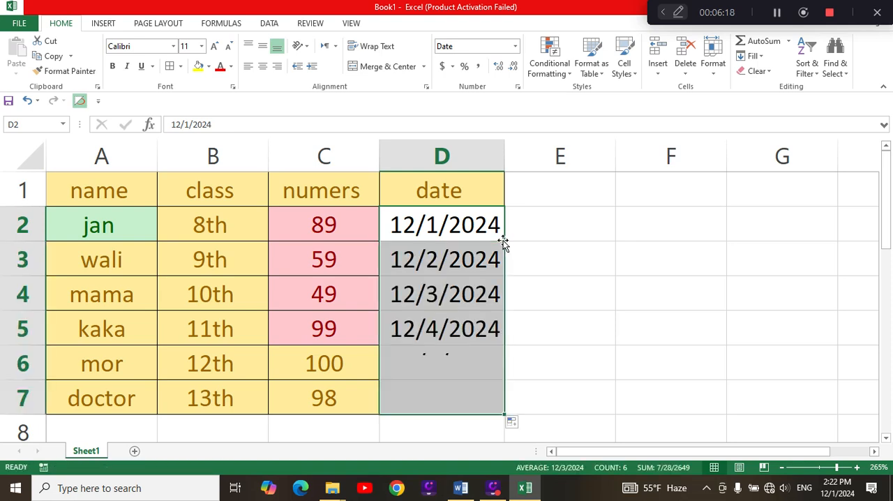
click(556, 314)
Highlight dates in D2:D7 occurring Today with Light Red Fill with Dark Red Text.
drag(405, 225, 462, 391)
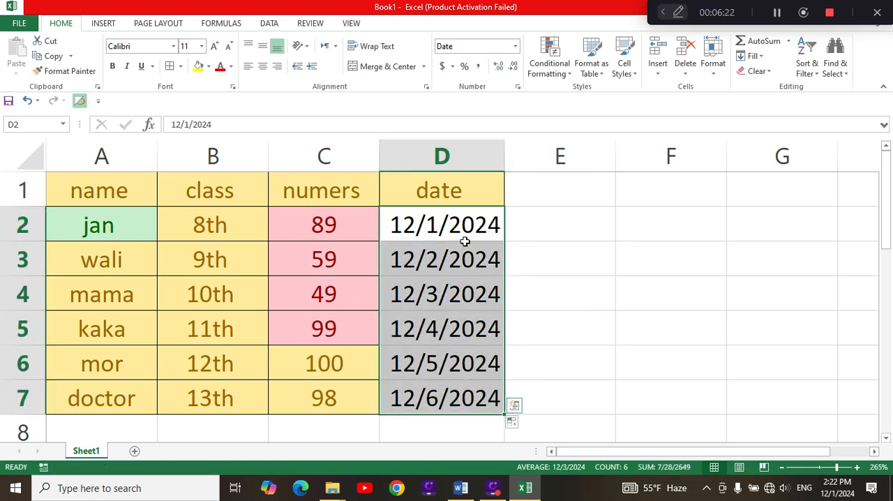
click(549, 68)
mouse_move(597, 91)
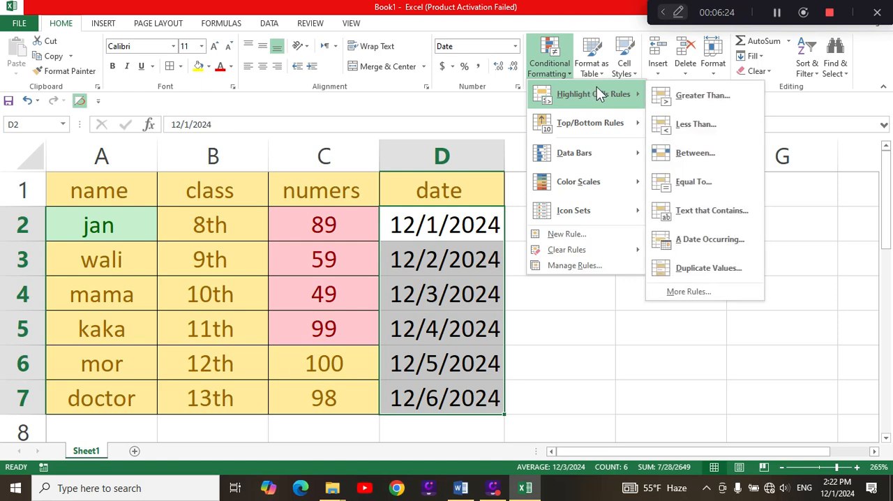
click(725, 240)
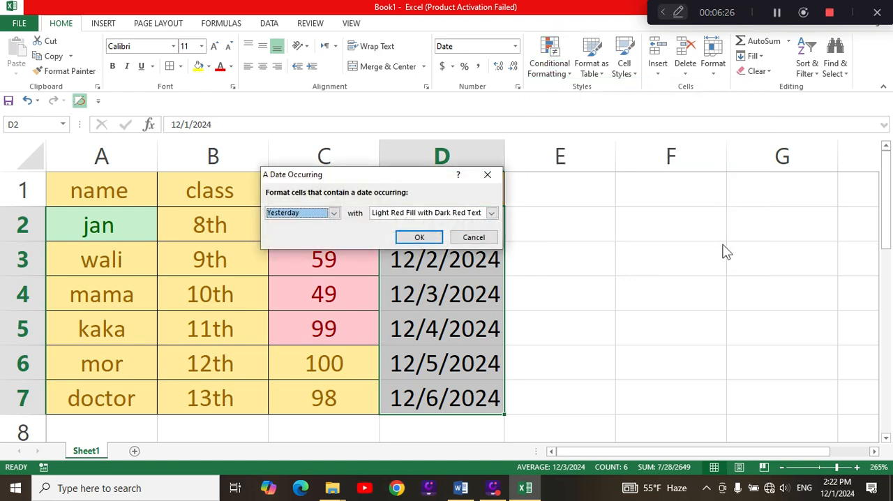
click(334, 213)
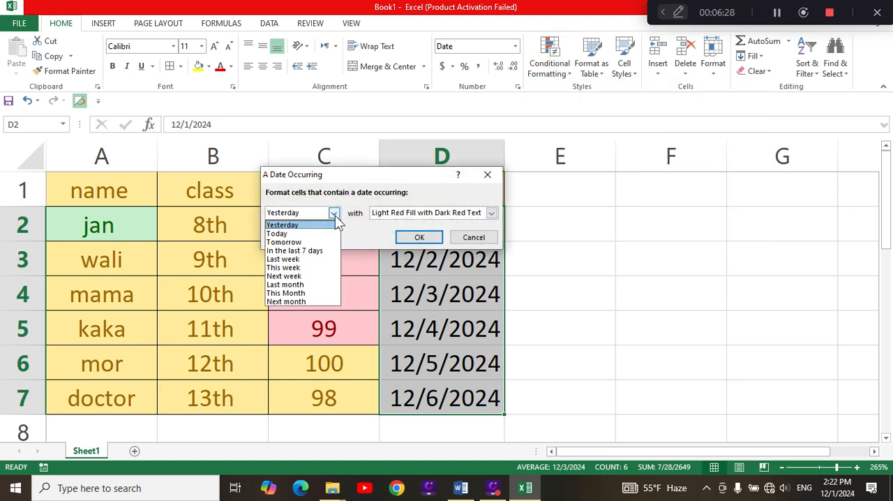
click(334, 233)
click(410, 238)
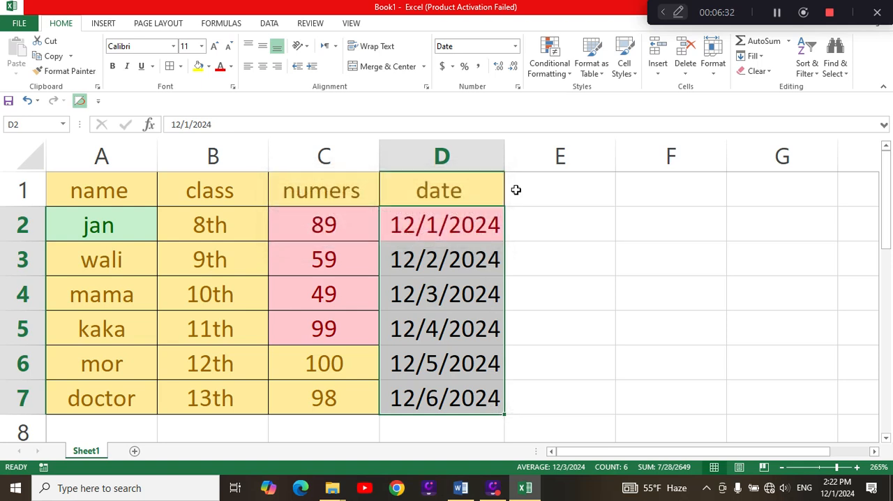
Preview an A Date Occurring rule for Tomorrow on D2:D7, keeping the date column uncovered.
click(565, 78)
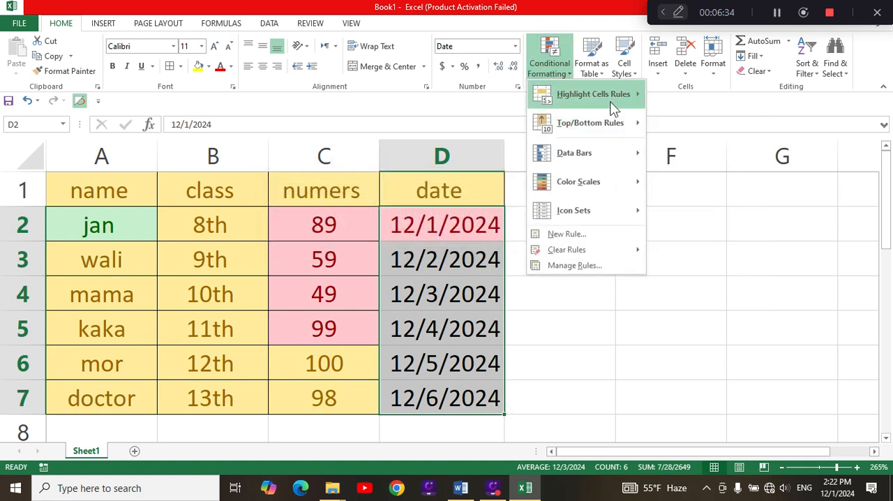
mouse_move(610, 101)
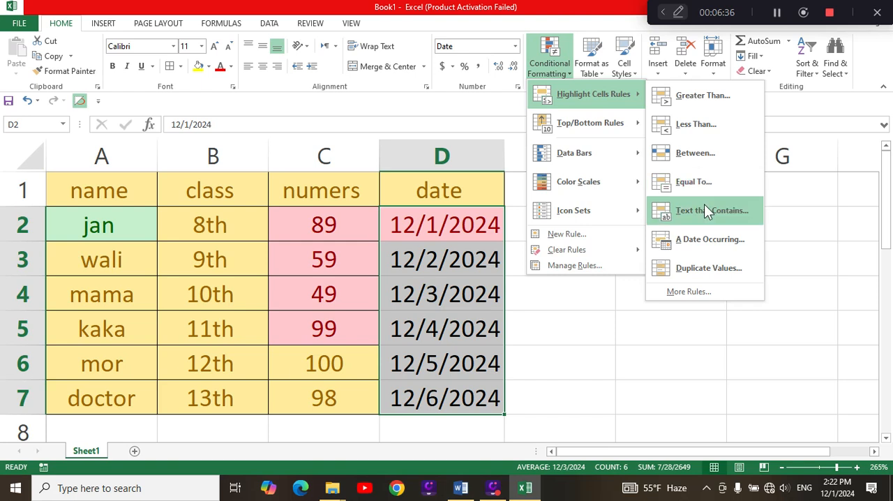
click(711, 251)
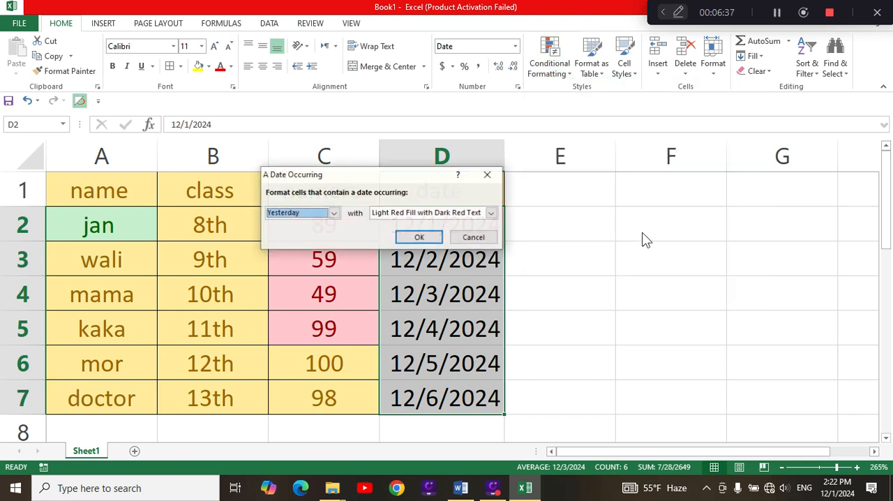
click(334, 215)
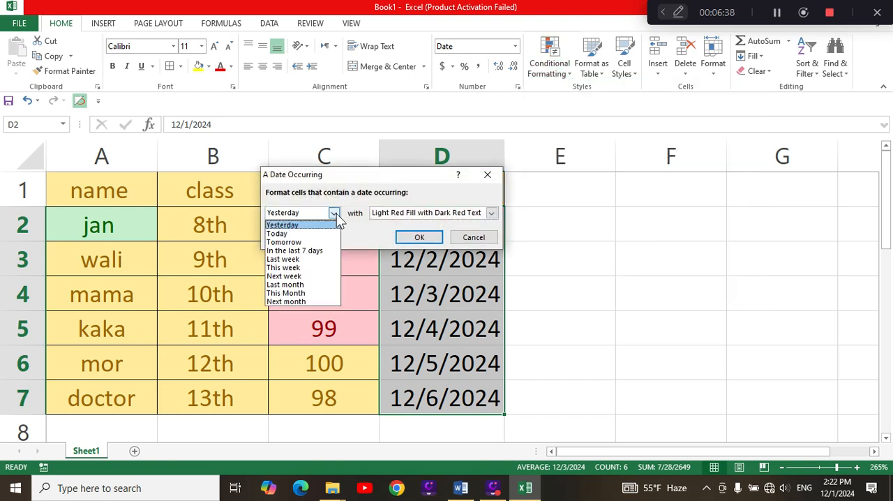
click(286, 242)
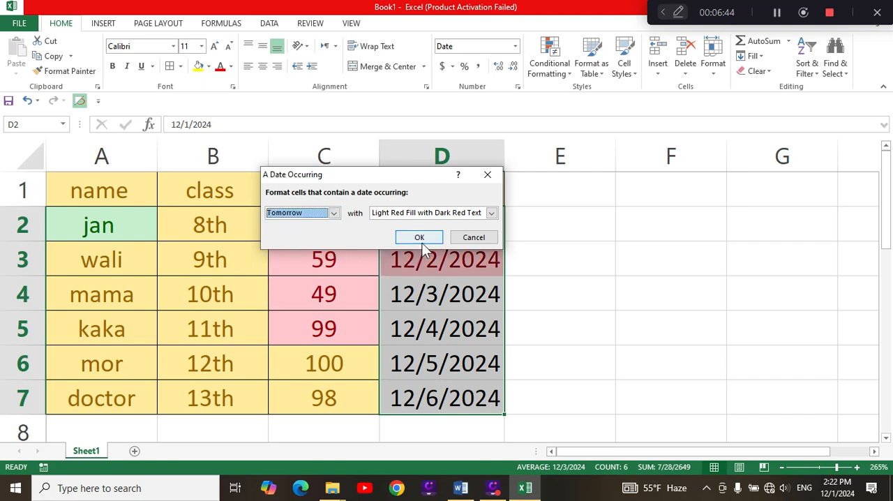
drag(421, 182, 782, 177)
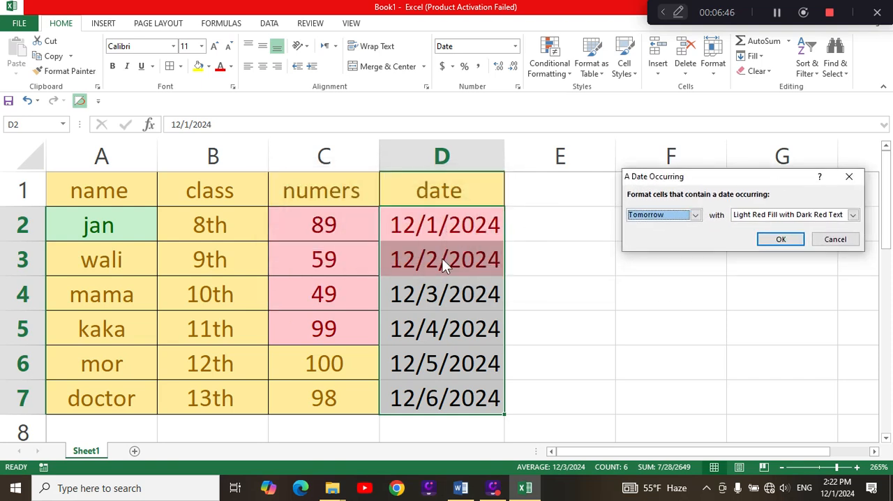
Preview the Last week, Yesterday and Next week options for the dates in D2:D7, and cancel the rule.
click(696, 215)
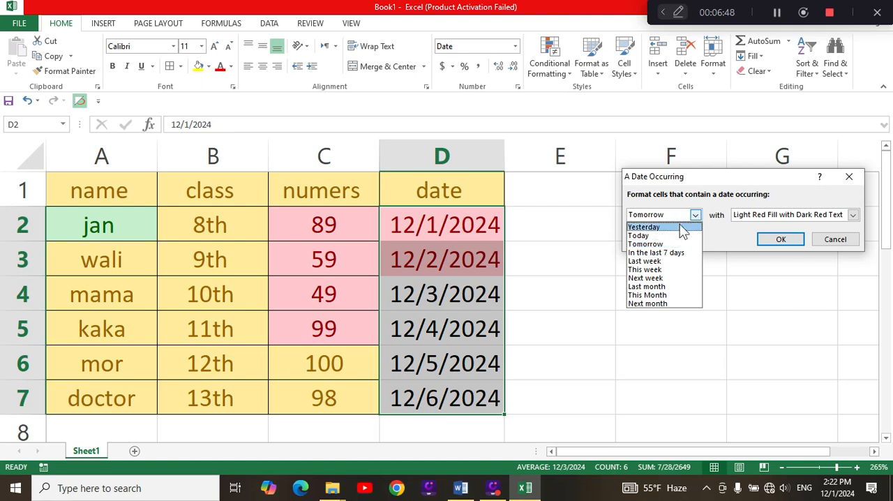
click(675, 261)
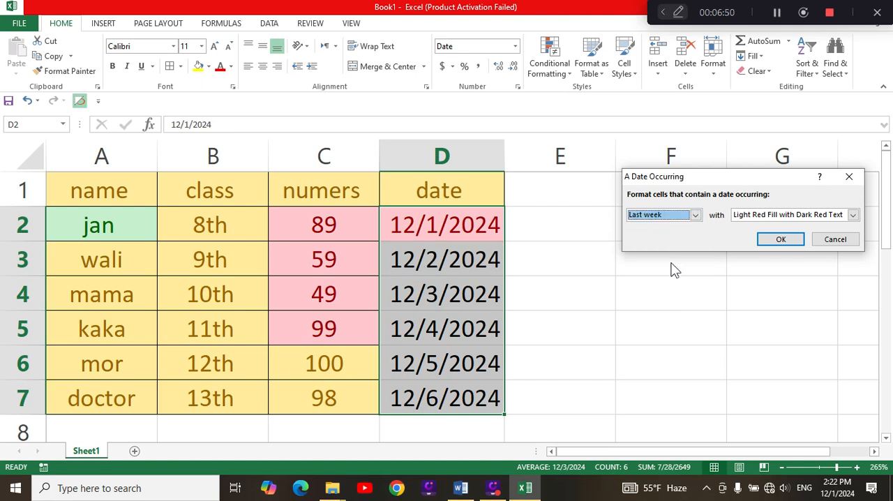
click(696, 215)
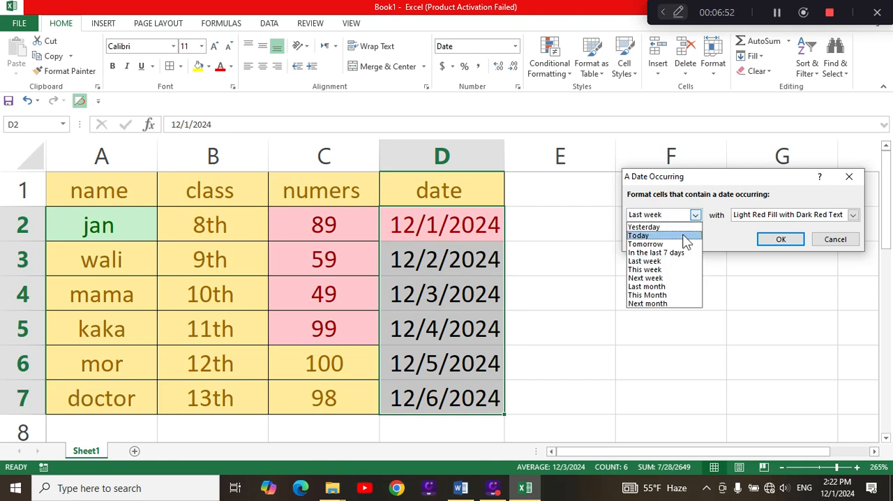
click(661, 229)
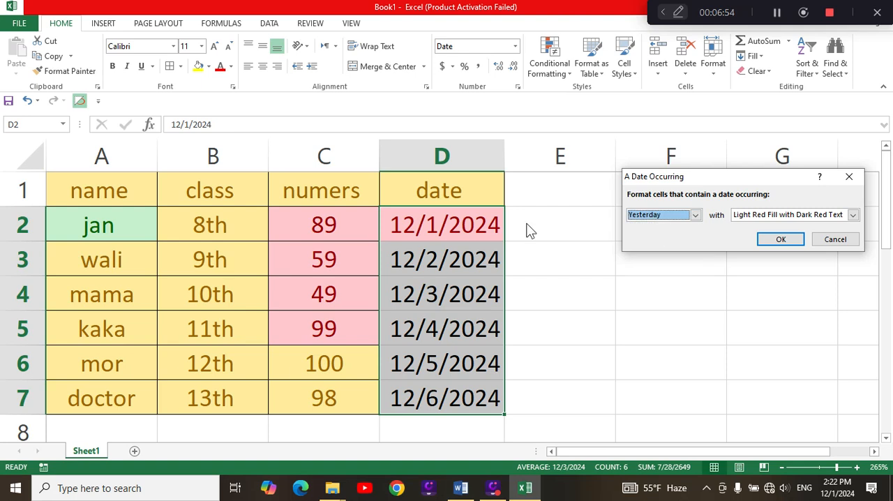
click(695, 215)
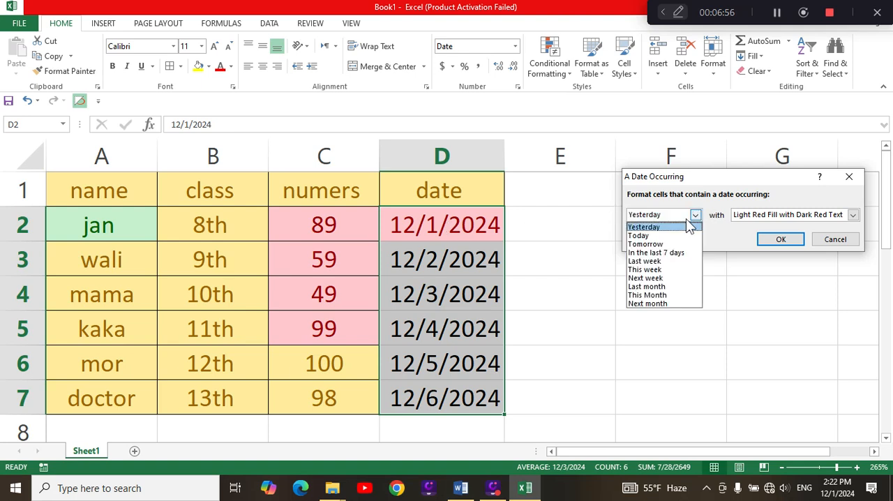
click(662, 278)
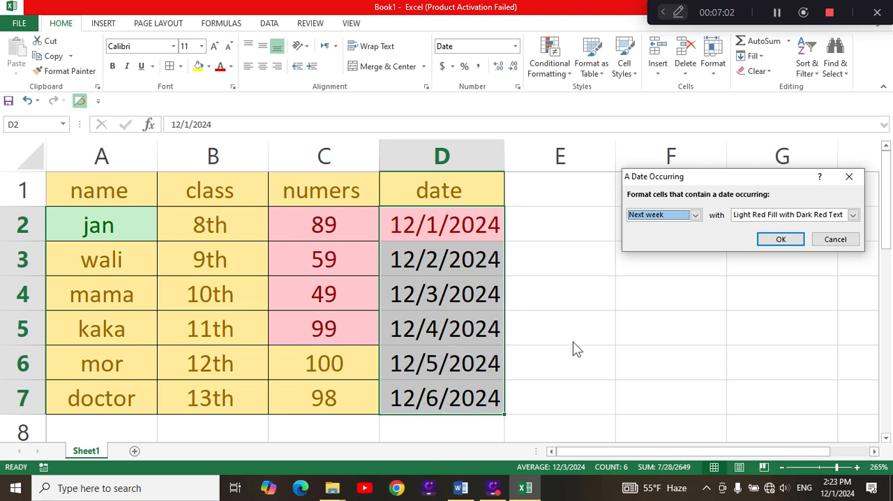
click(846, 243)
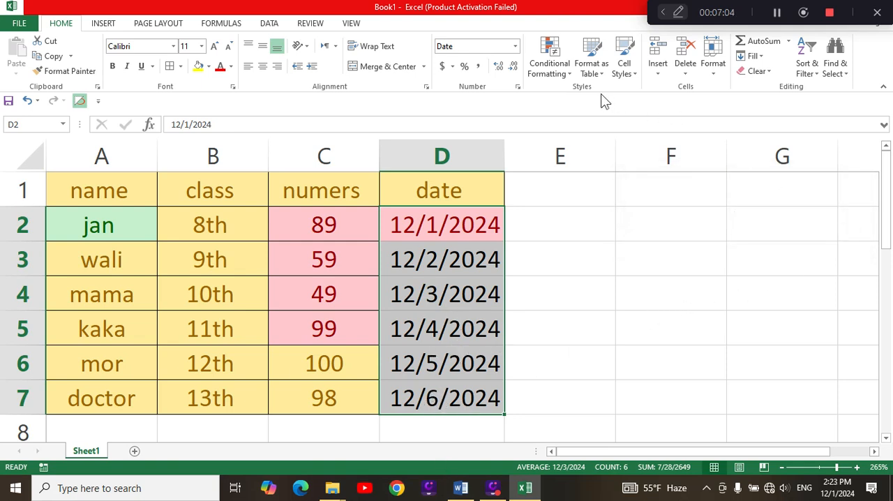
click(563, 69)
mouse_move(632, 95)
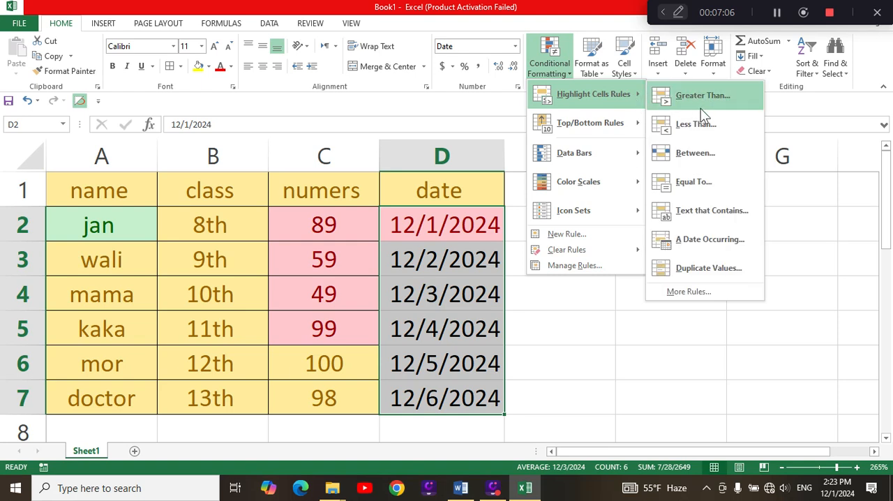
click(747, 341)
Replace the entry in A3 with the same name as in A2 to create a duplicate.
drag(140, 262, 145, 267)
text(jan)
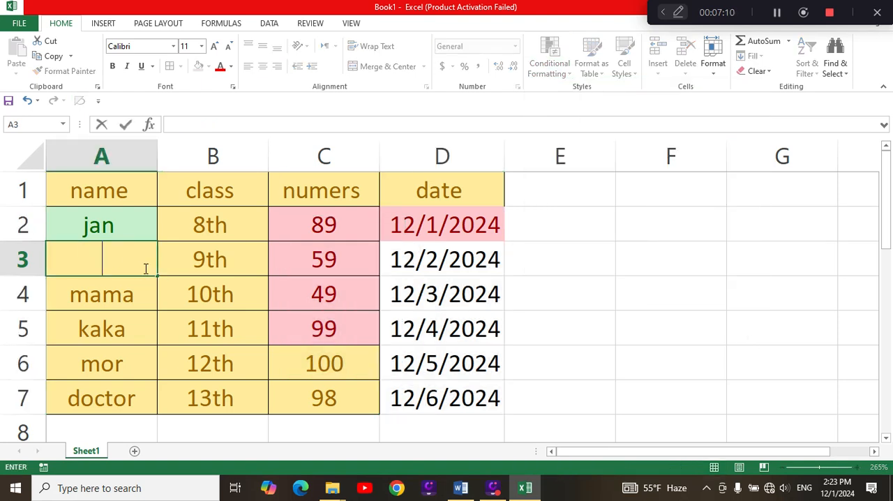
click(643, 392)
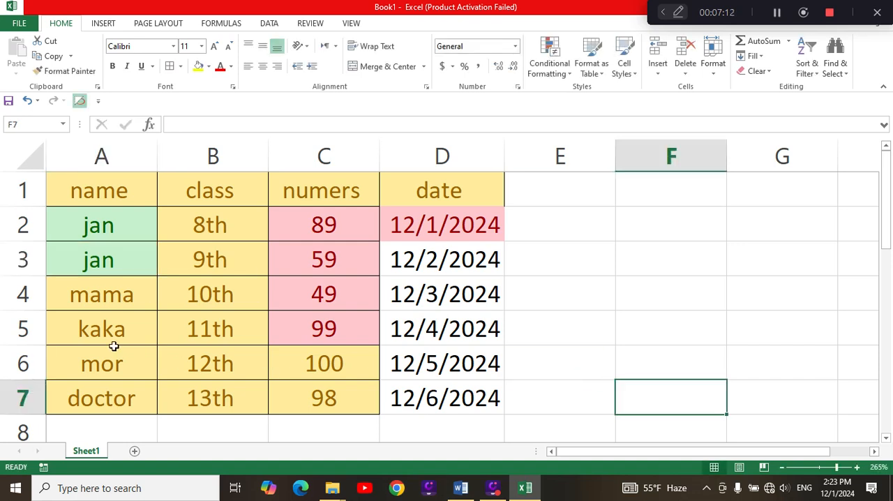
Highlight duplicate values in A2:A7 with Green Fill with Dark Green Text.
drag(124, 230, 110, 395)
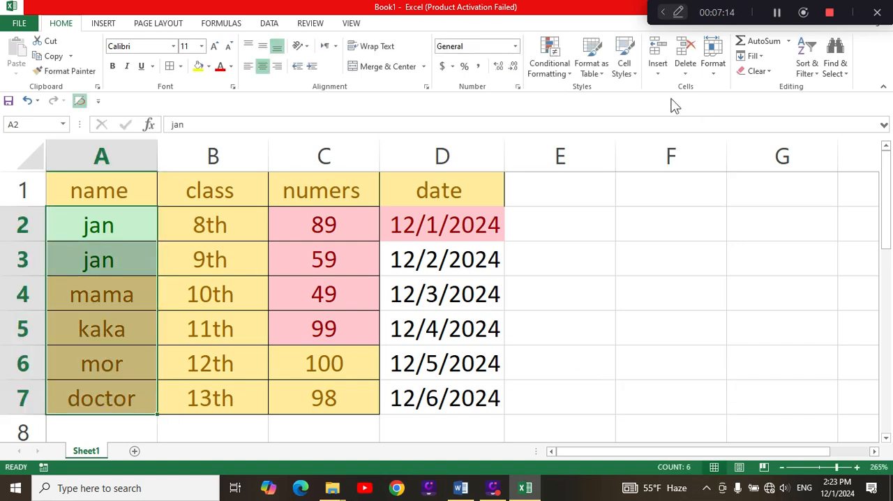
click(565, 75)
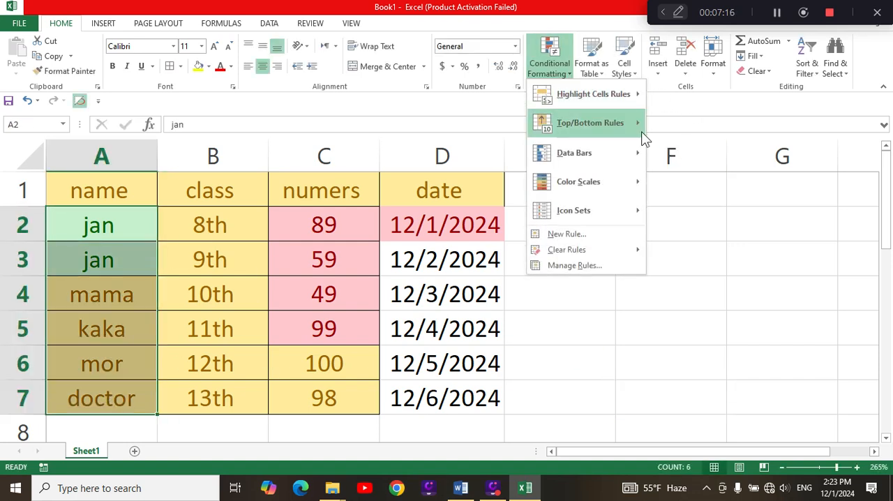
mouse_move(639, 105)
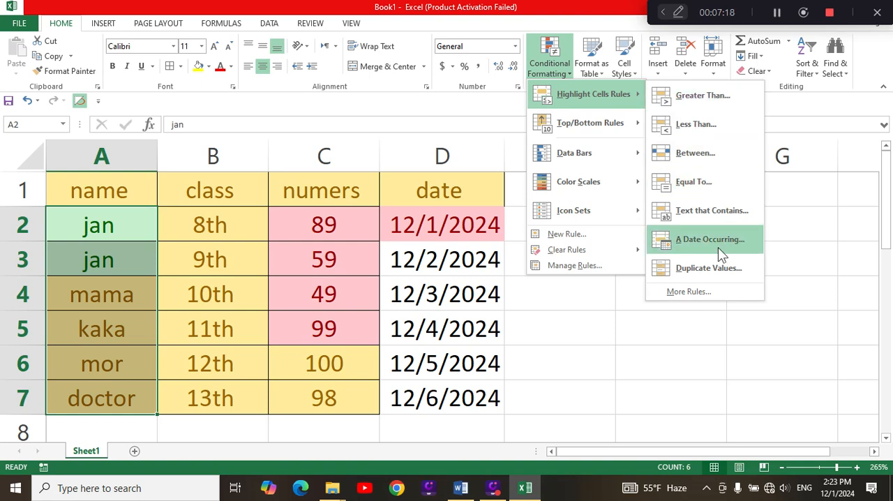
click(715, 268)
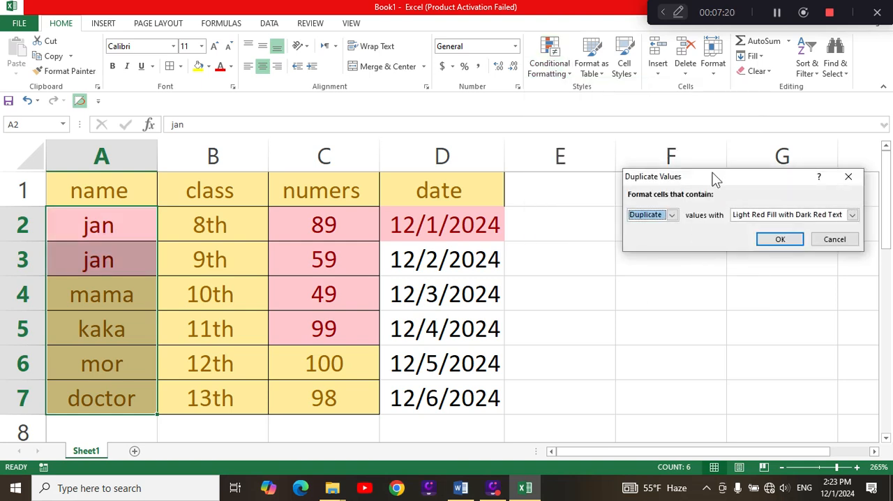
drag(714, 175, 558, 126)
click(698, 165)
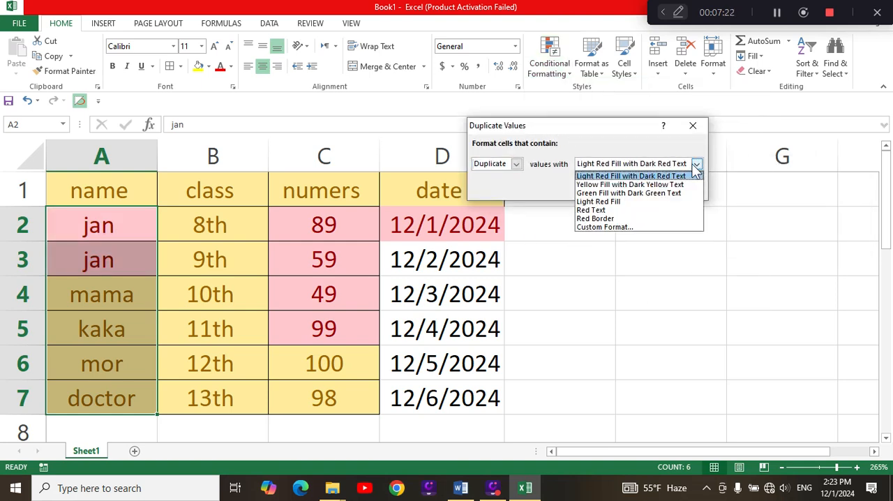
click(599, 210)
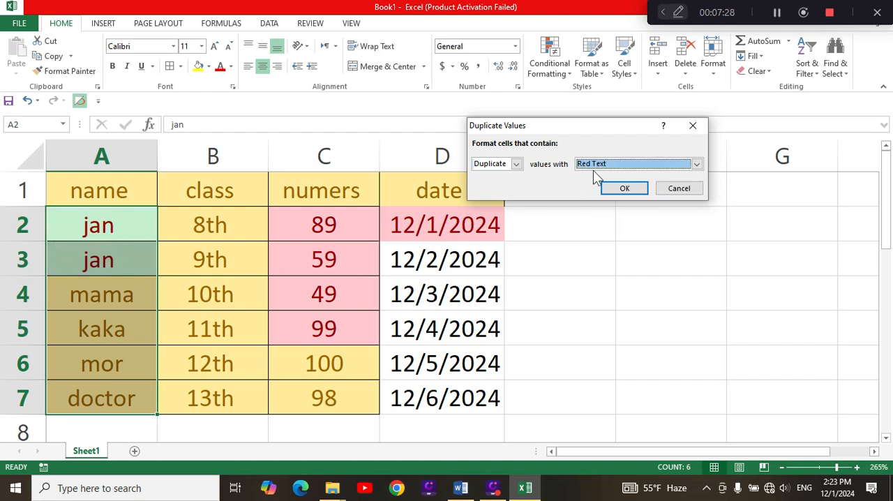
click(696, 164)
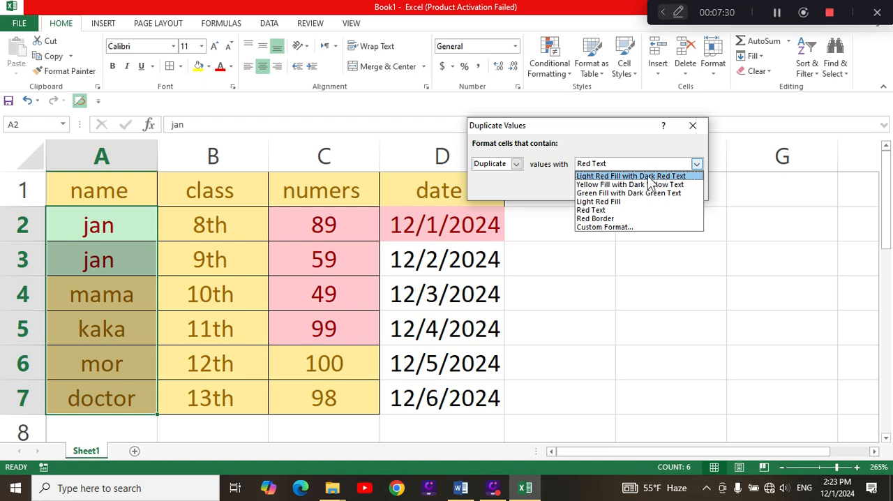
click(595, 185)
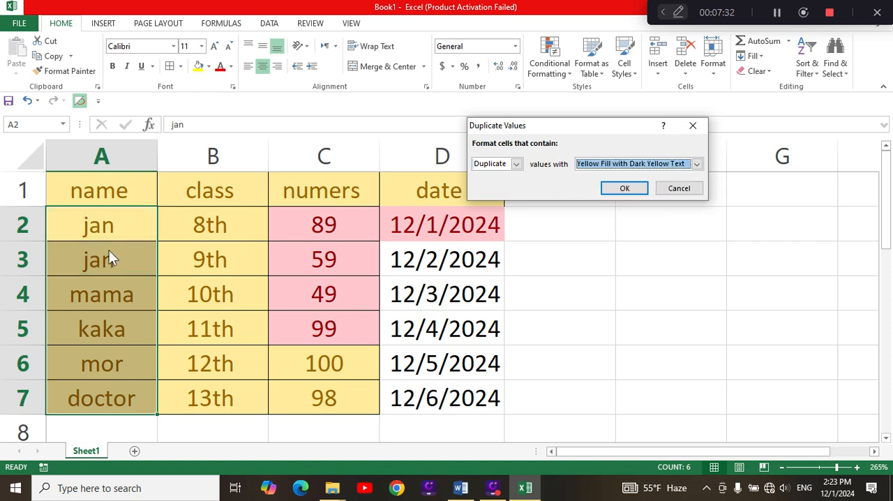
click(696, 164)
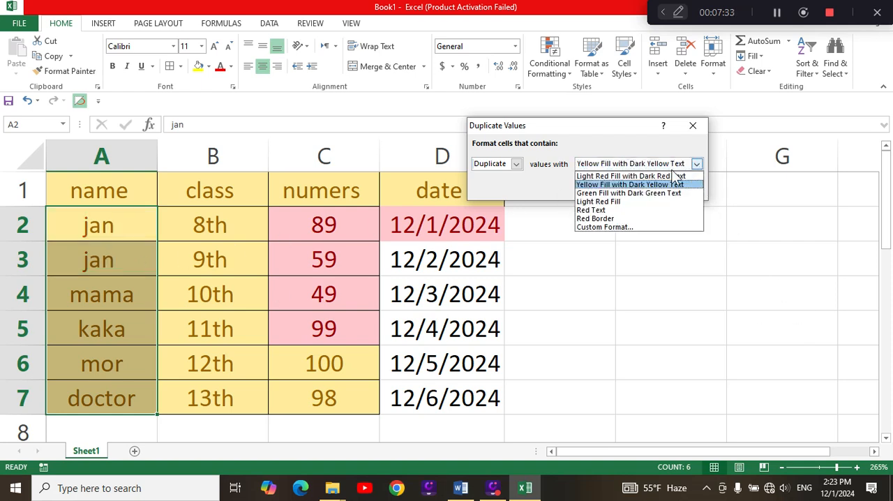
click(620, 193)
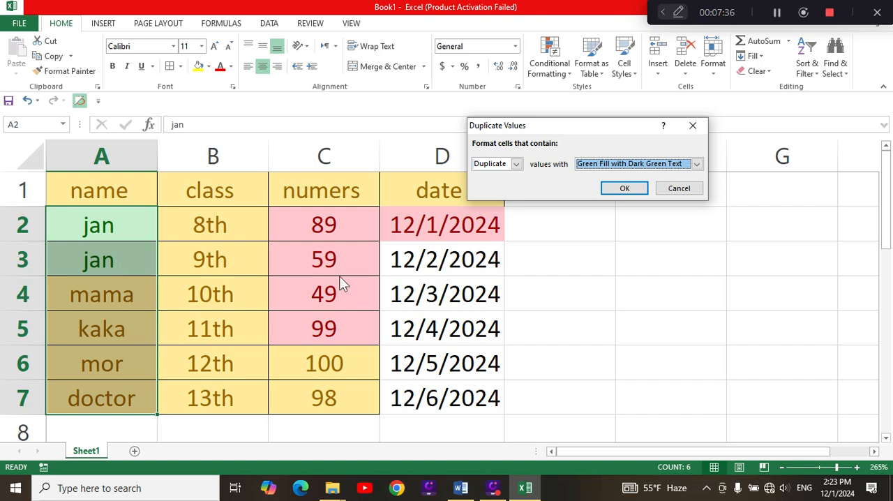
click(625, 189)
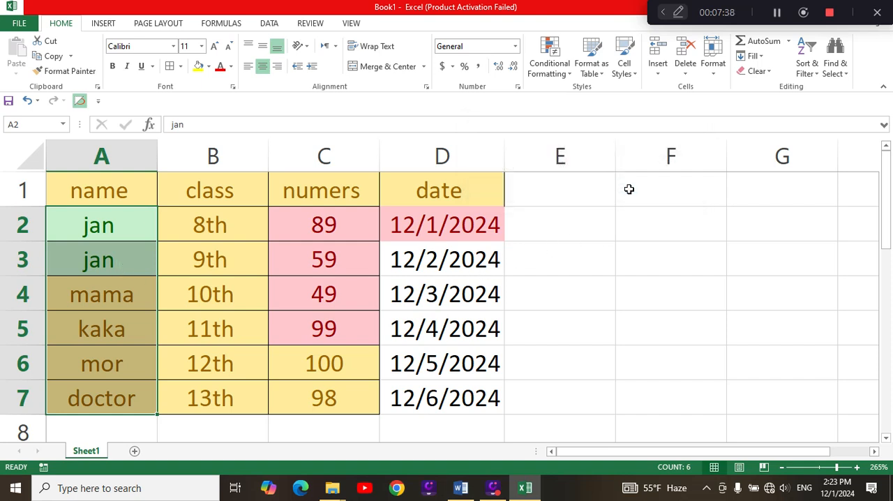
click(693, 227)
Sort the whole table A1:D7 by the name column from A to Z.
drag(123, 189, 463, 404)
click(808, 68)
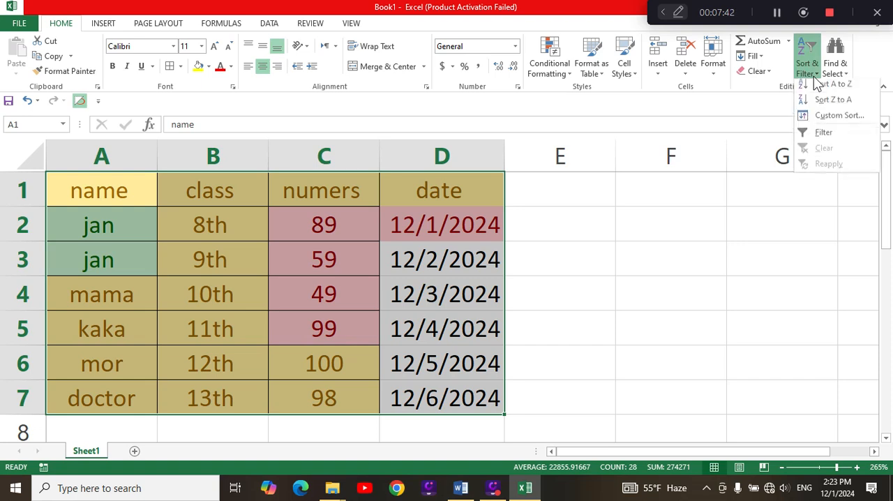
click(830, 93)
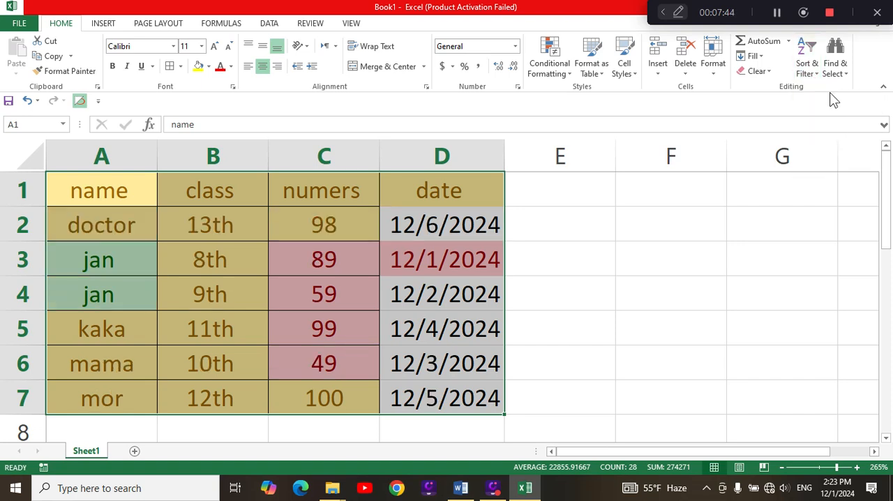
Sort the table by name from Z to A and return it to A to Z order.
click(809, 64)
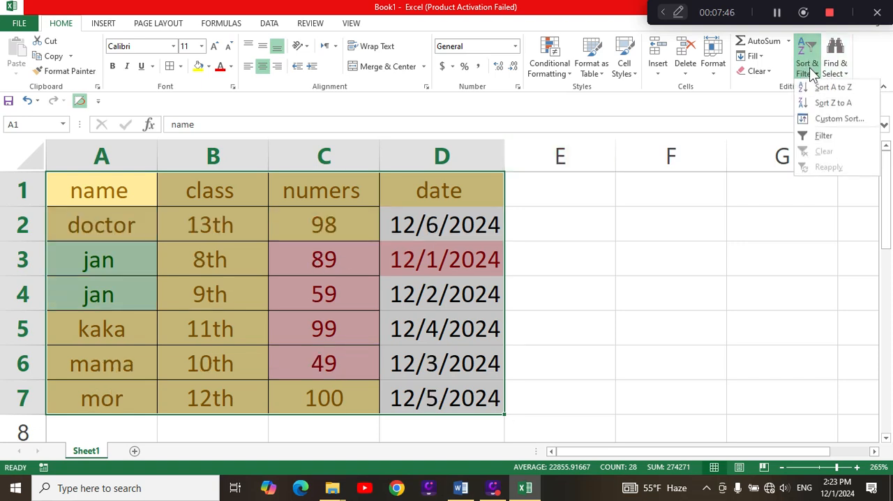
click(834, 104)
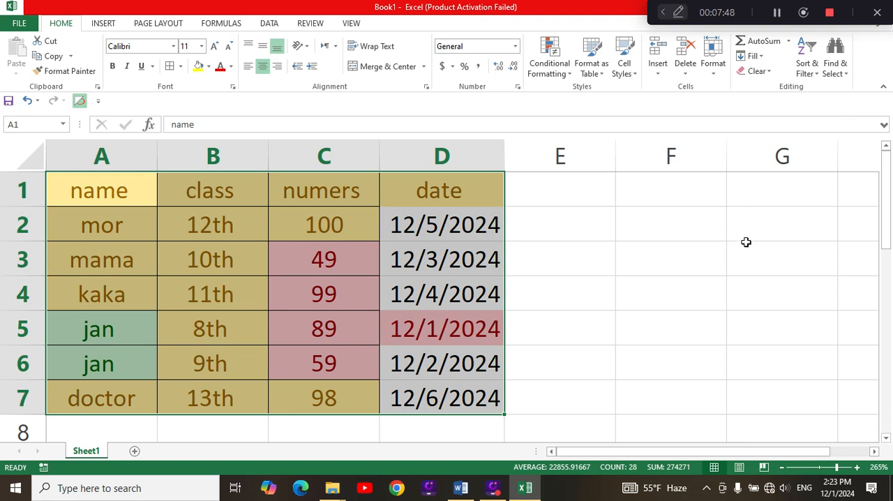
click(807, 63)
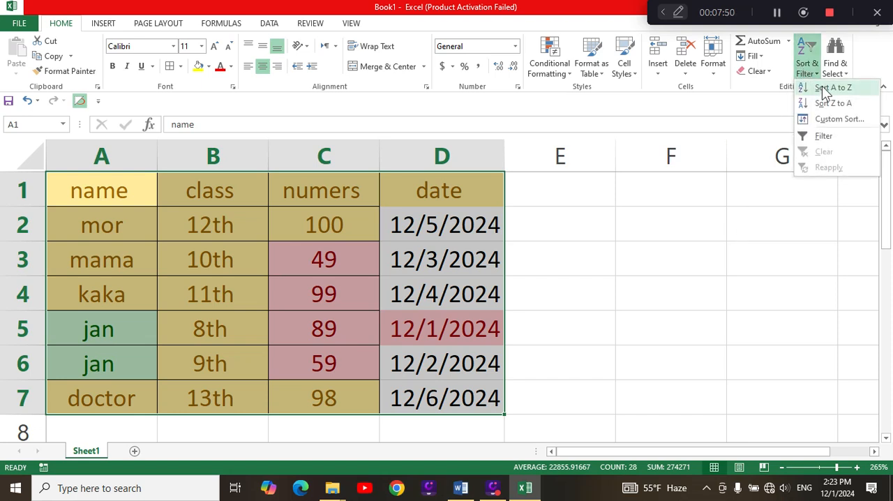
click(834, 88)
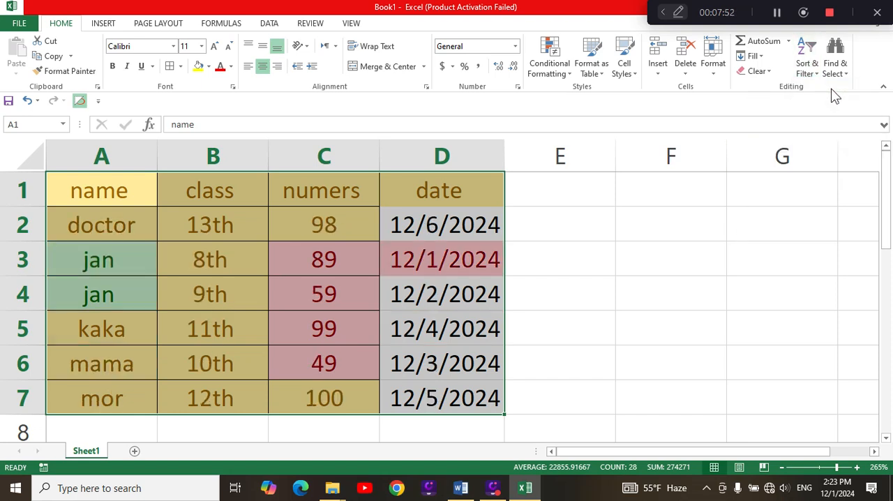
click(762, 231)
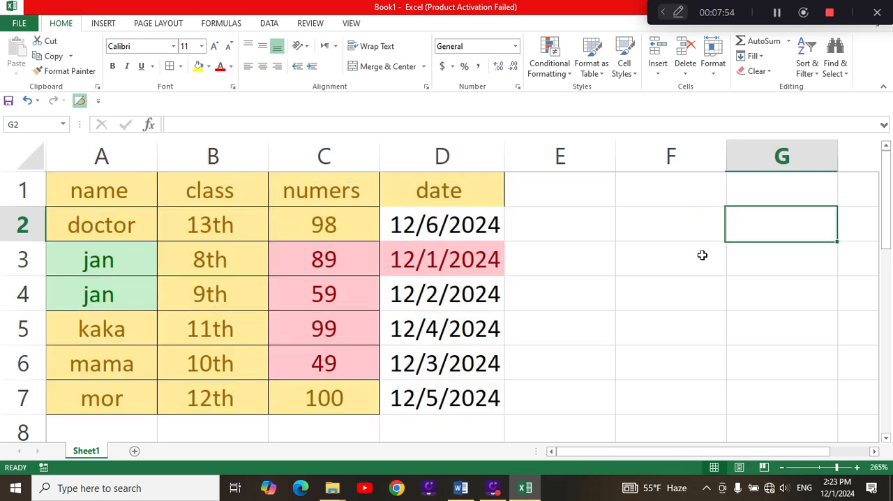
Sort the table rows by the numbers in C2:C7 from smallest to largest, keeping each record's data together.
drag(339, 210, 338, 402)
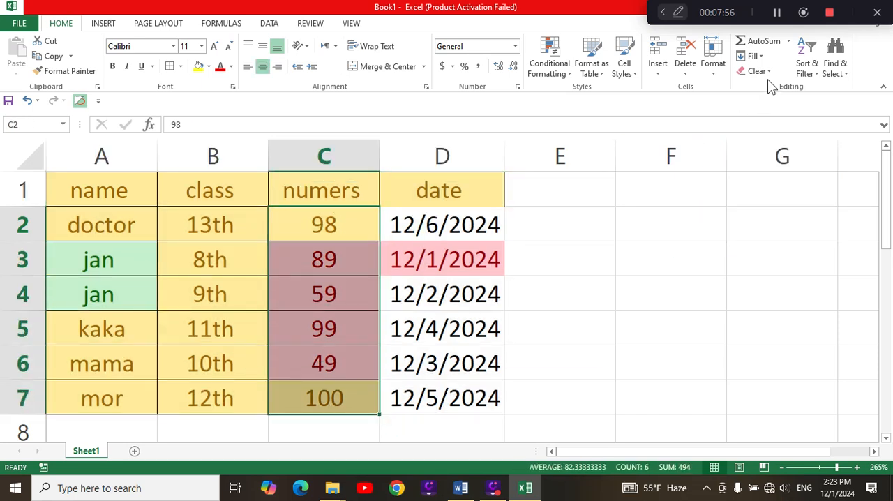
click(816, 75)
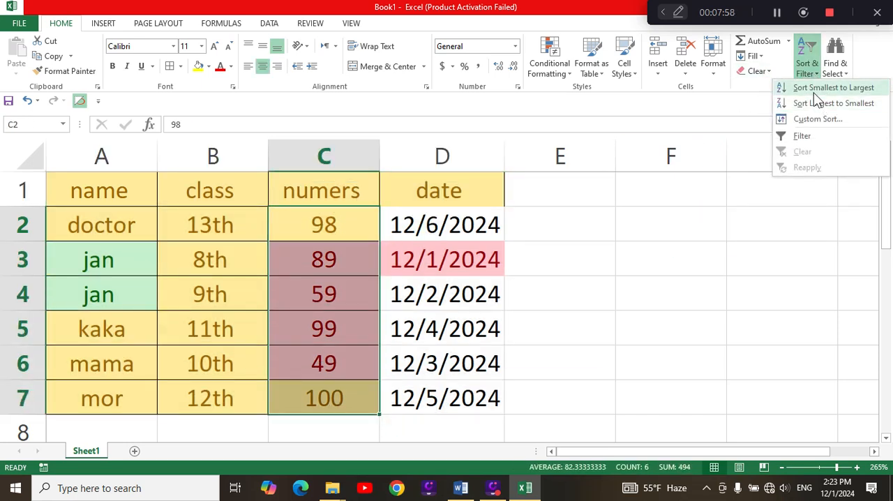
click(813, 92)
click(625, 194)
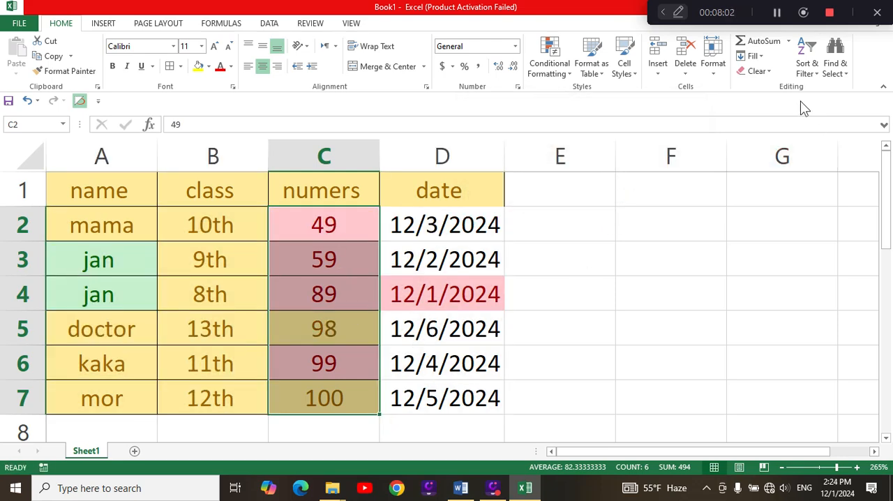
Re-sort the table rows by the numbers column from largest to smallest, then deselect the range.
click(807, 54)
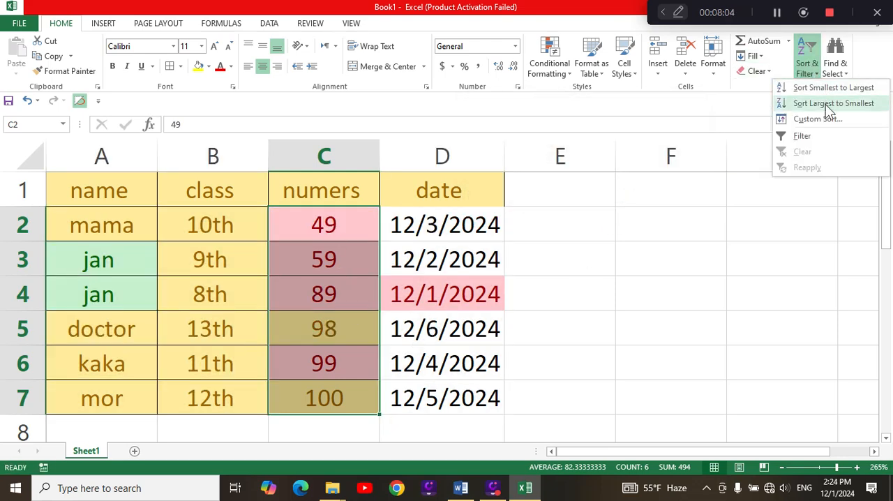
click(827, 105)
click(638, 195)
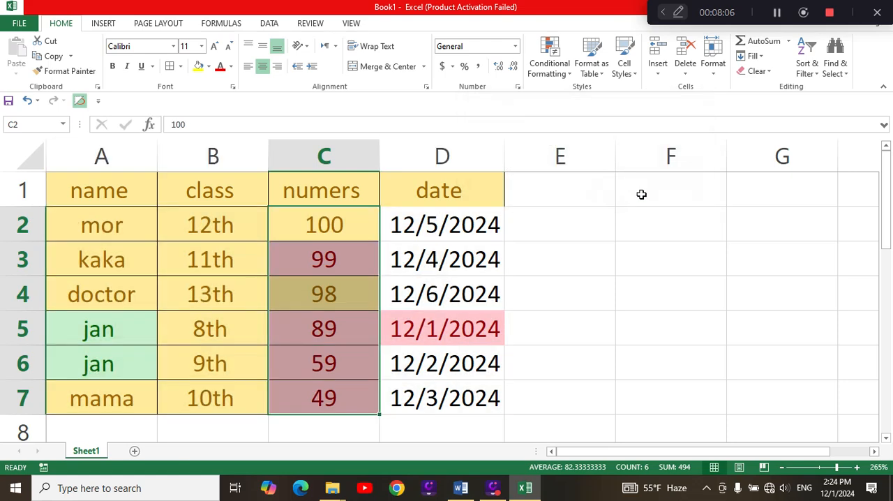
click(345, 438)
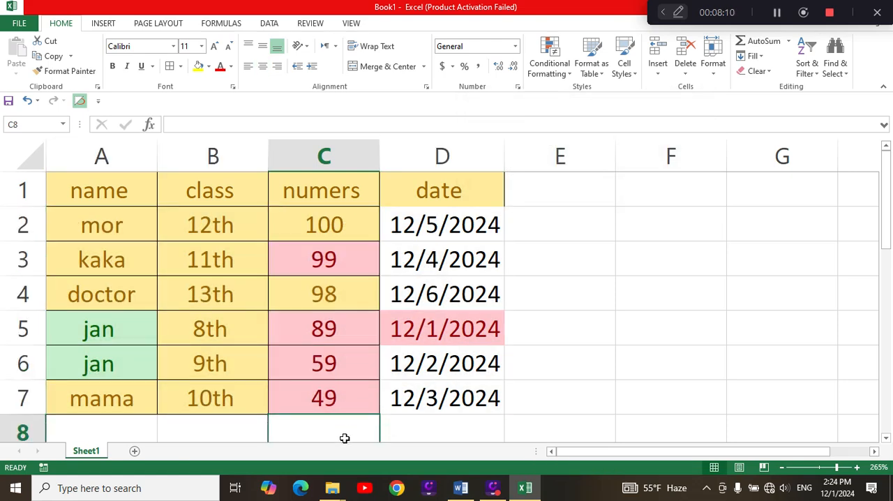
Minimize the workbook window to show the desktop.
drag(777, 1, 360, 21)
click(845, 7)
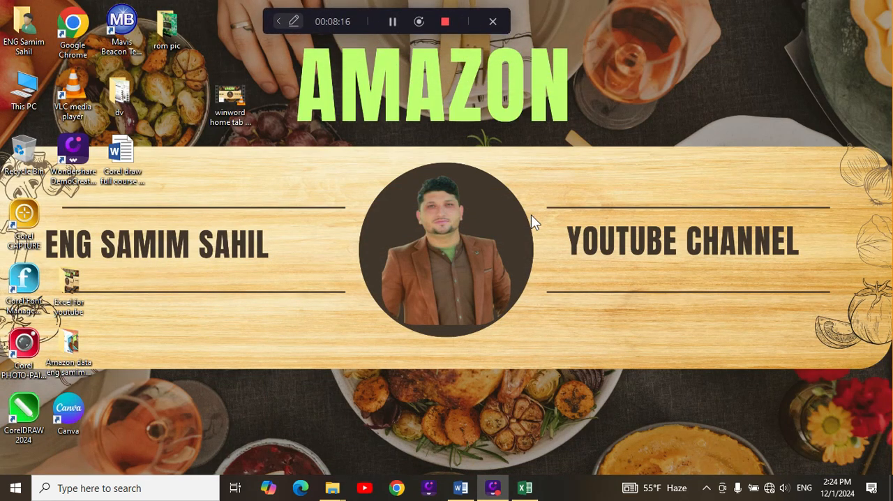